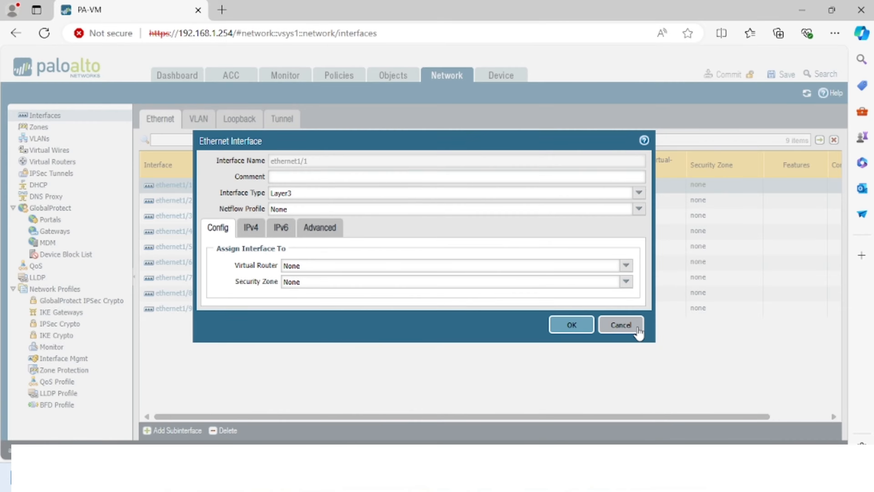
- Cancel the ethernet1/1 dialog without changes to get back to the Ethernet interfaces list
{"action": "left_click", "coordinate": [636, 330]}
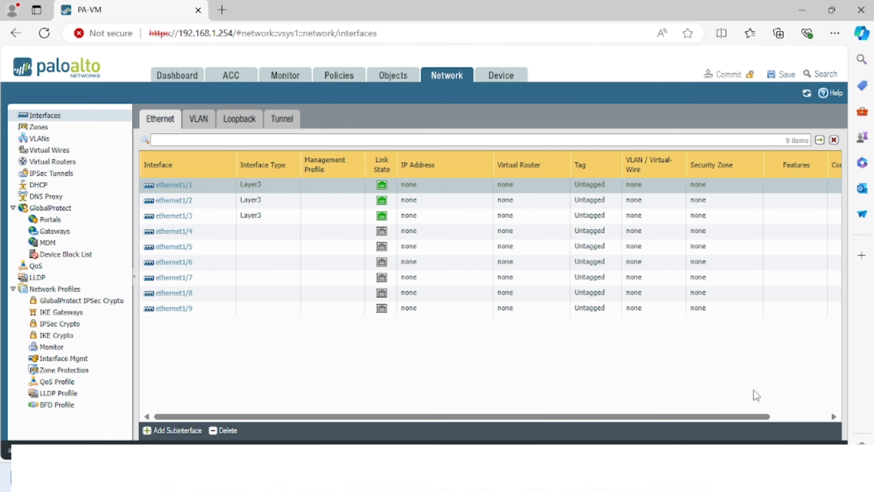
- Add Layer3 security zones WAN and LAN under Network > Zones, then go back to Interfaces
{"action": "left_click", "coordinate": [37, 127]}
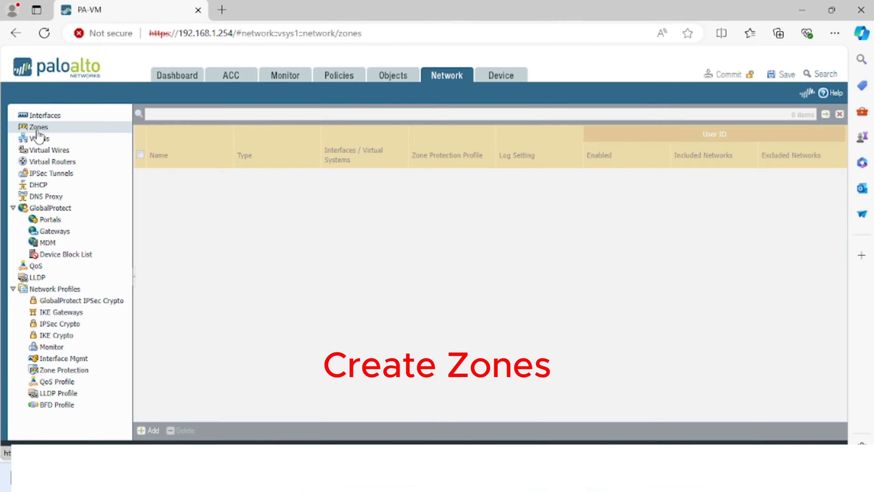
{"action": "left_click", "coordinate": [149, 429]}
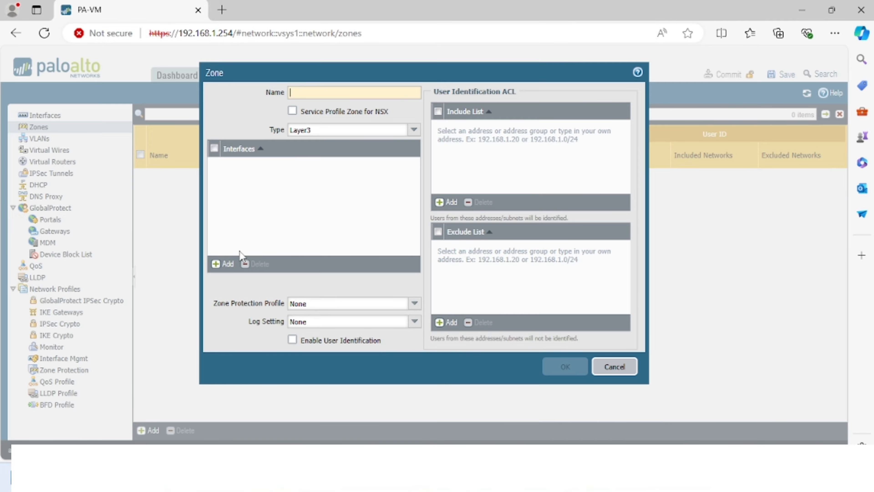
{"action": "type", "text": "WAN"}
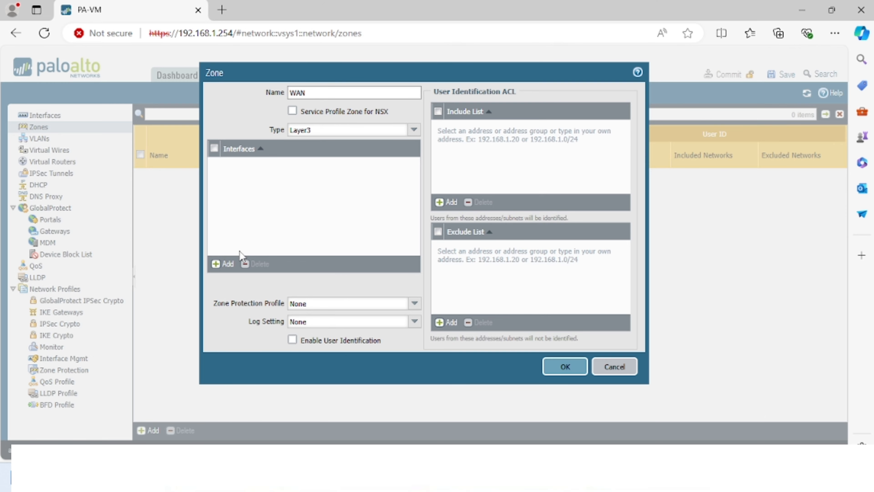
{"action": "left_click", "coordinate": [560, 366]}
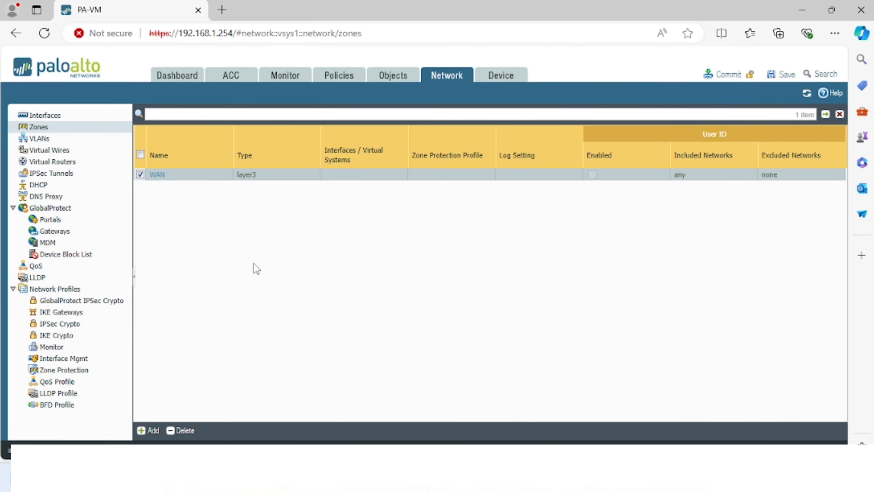
{"action": "left_click", "coordinate": [147, 431]}
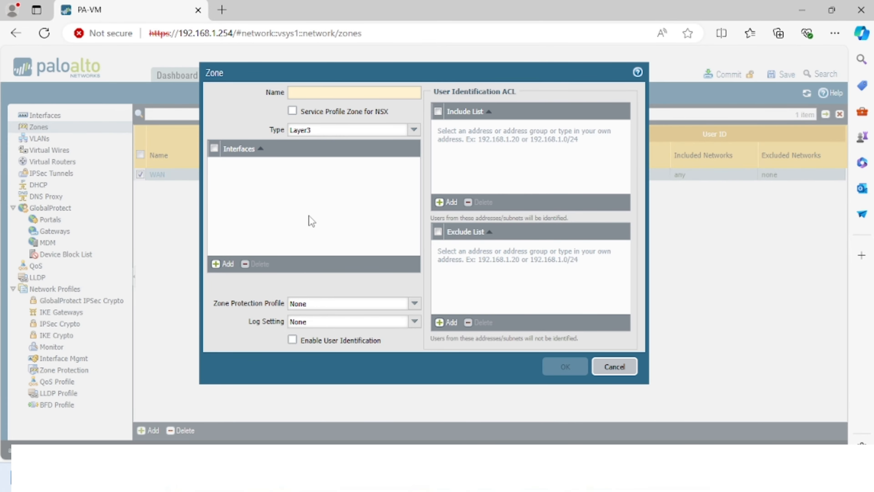
{"action": "type", "text": "LAN"}
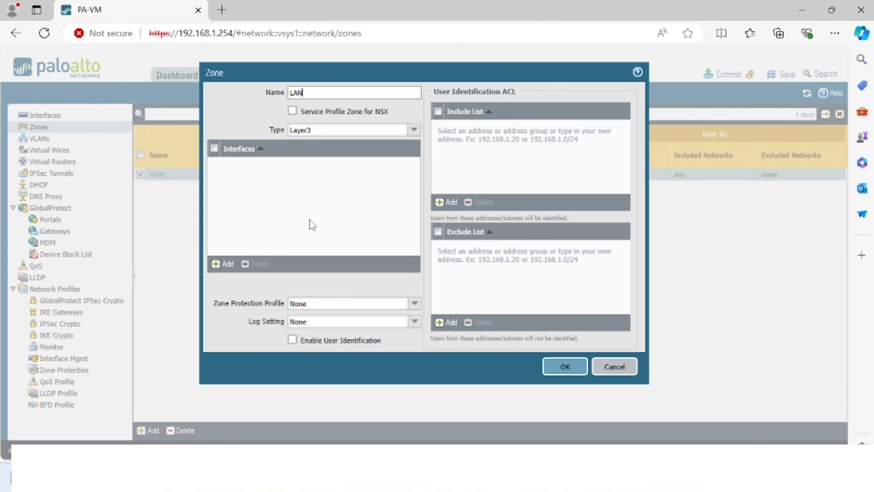
{"action": "left_click", "coordinate": [563, 366]}
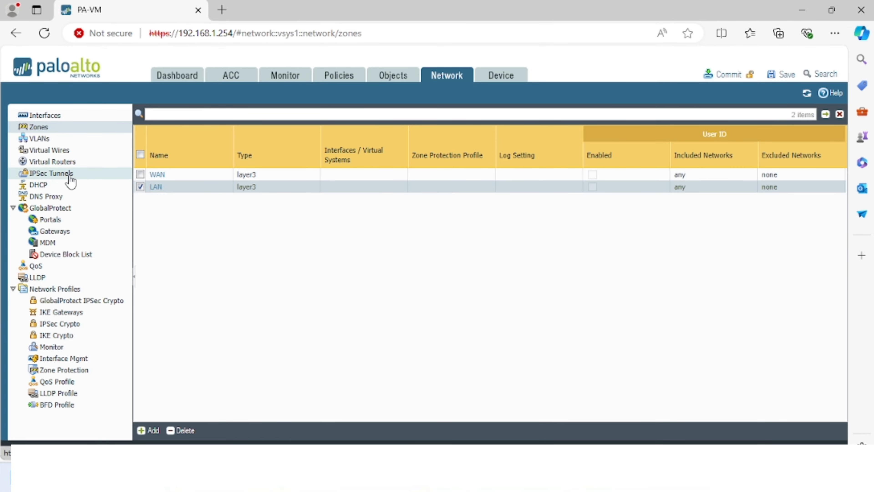
{"action": "left_click", "coordinate": [38, 115]}
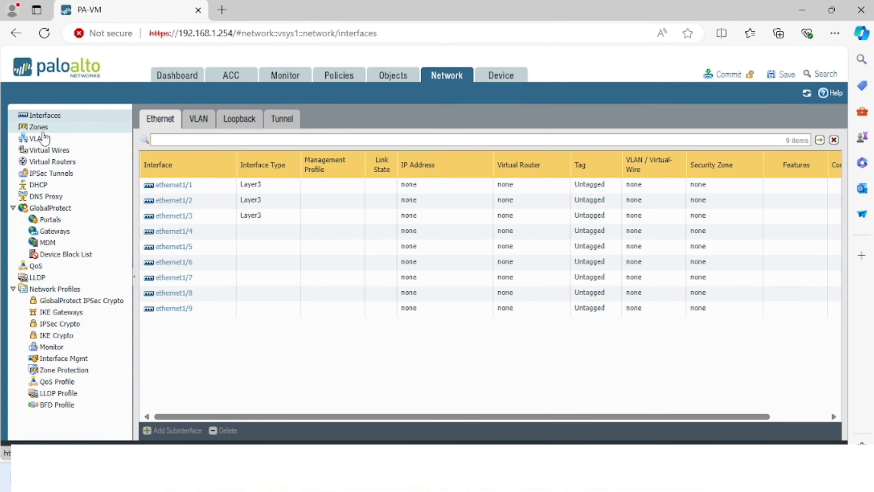
- Keep ethernet1/1 as Layer3 and add the static IPv4 address 192.168.200.254/24
{"action": "left_click", "coordinate": [172, 189]}
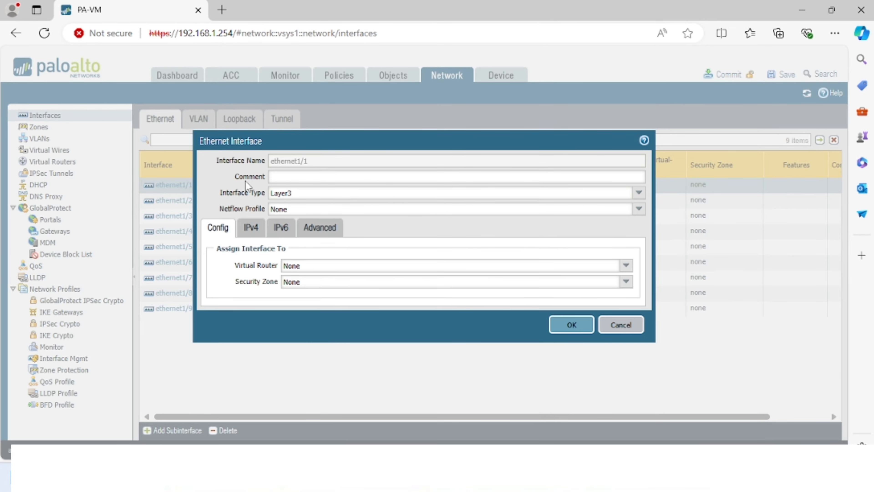
{"action": "left_click", "coordinate": [638, 193]}
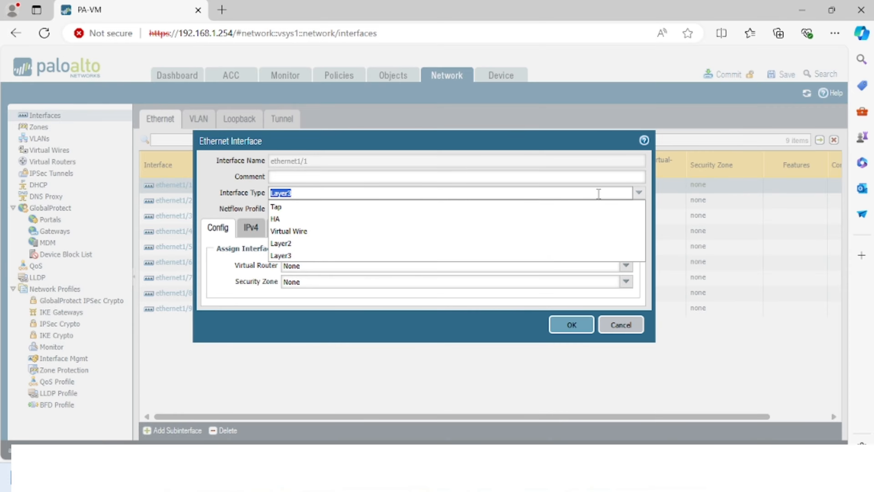
{"action": "left_click", "coordinate": [286, 256]}
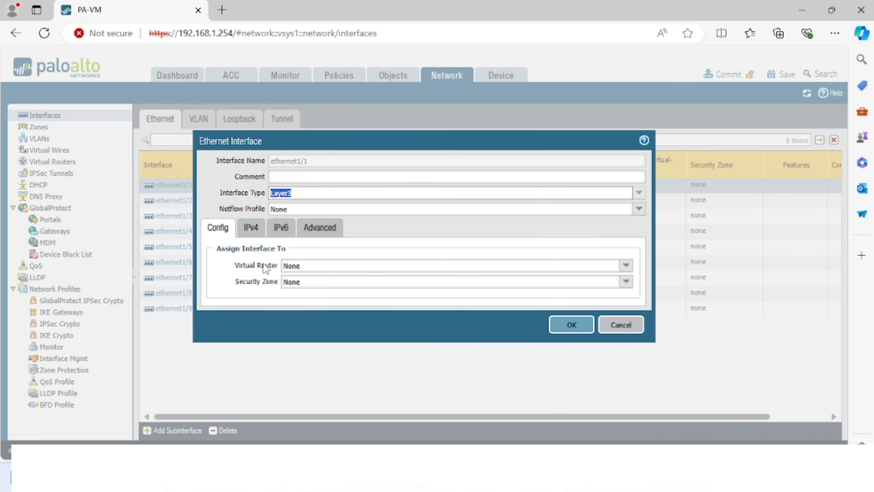
{"action": "left_click", "coordinate": [250, 228]}
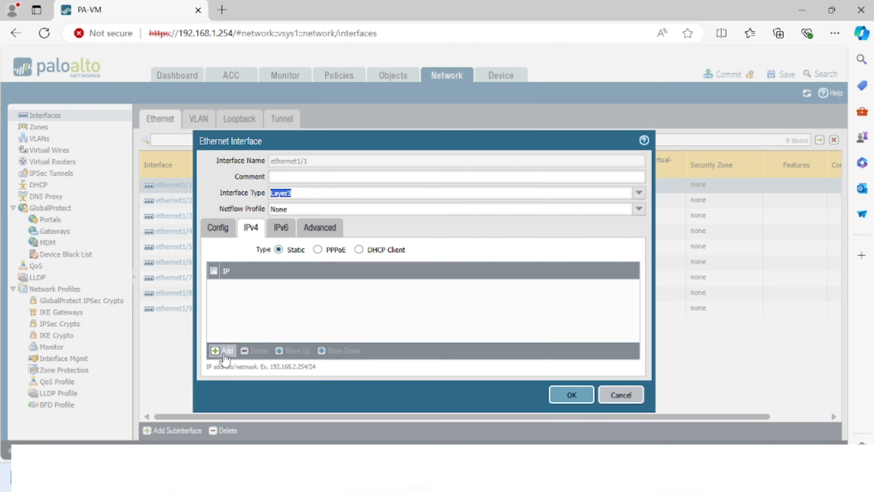
{"action": "left_click", "coordinate": [223, 350]}
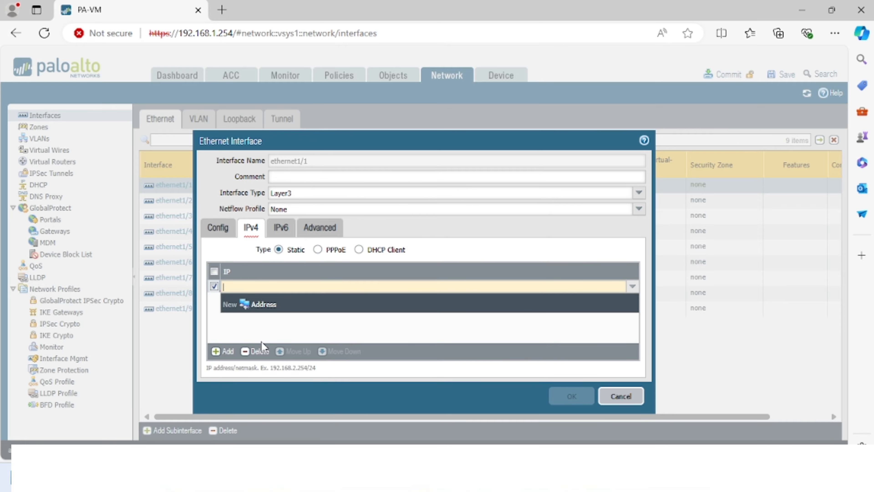
{"action": "type", "text": "192."}
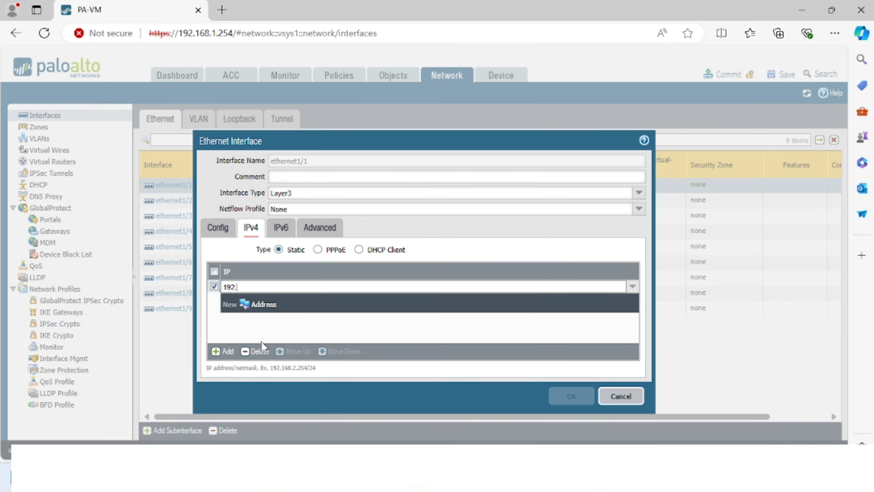
{"action": "type", "text": "168.200.254/24"}
{"action": "left_click", "coordinate": [349, 326]}
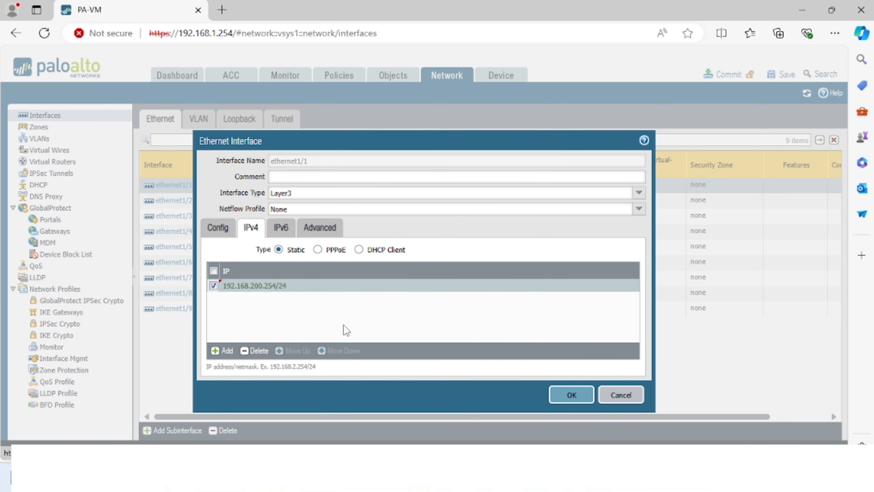
- Give ethernet1/1 the comment WAN, assign it to the WAN zone, and save it
{"action": "left_click", "coordinate": [336, 176]}
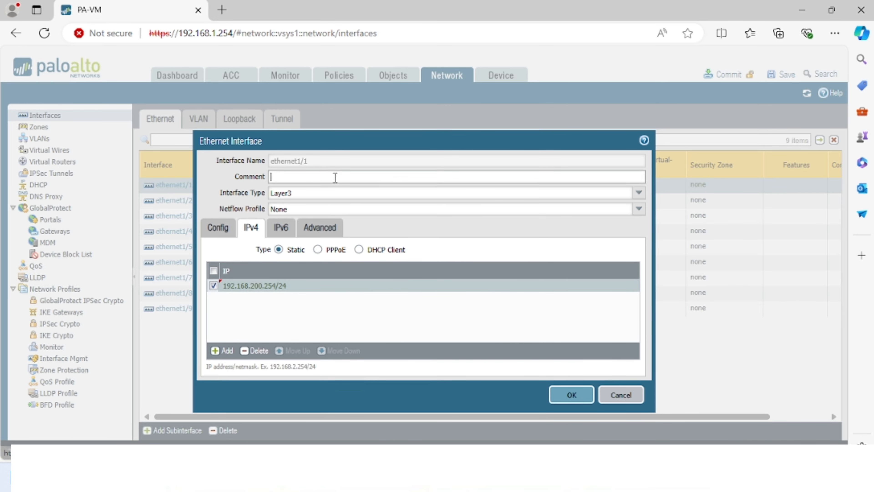
{"action": "type", "text": "WAN"}
{"action": "left_click", "coordinate": [207, 230]}
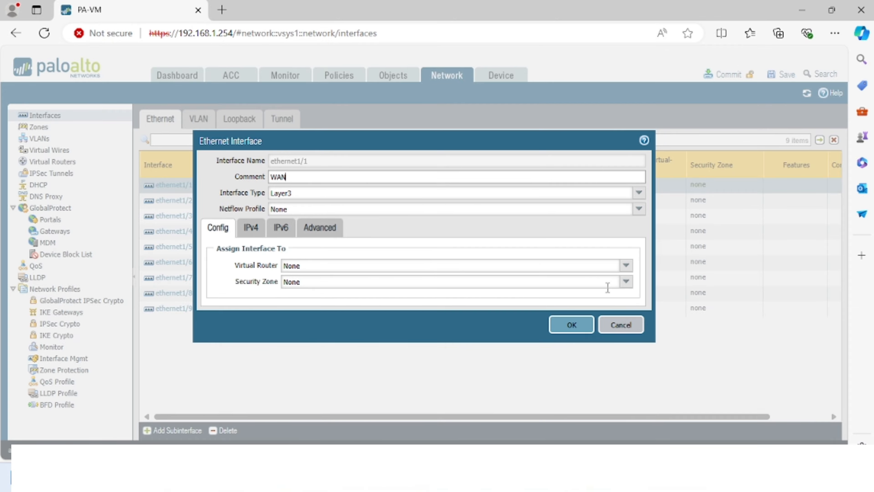
{"action": "left_click", "coordinate": [625, 285]}
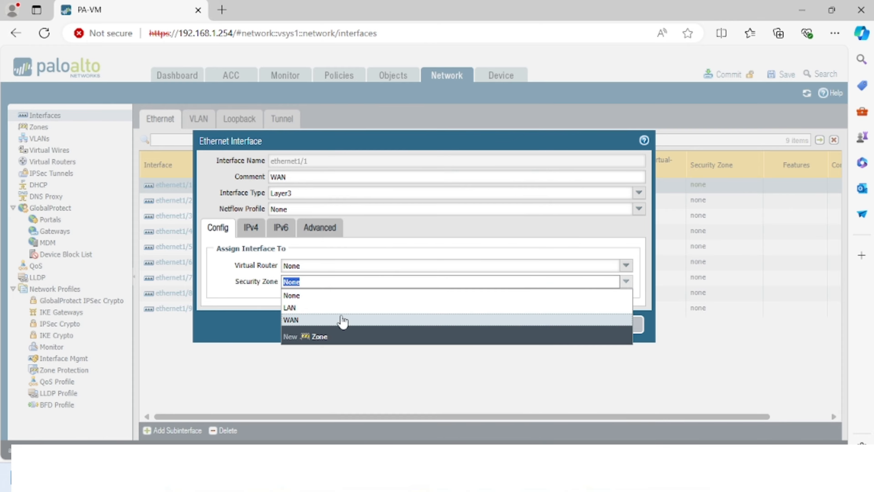
{"action": "left_click", "coordinate": [329, 320]}
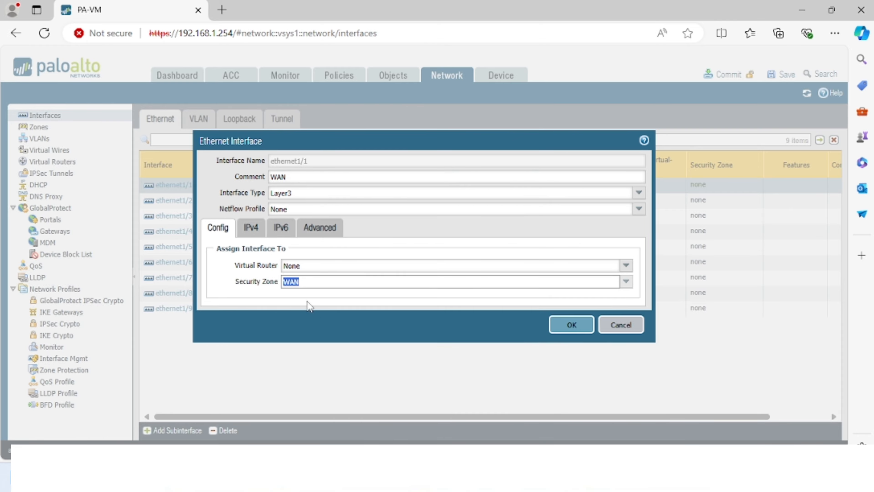
{"action": "left_click", "coordinate": [566, 325]}
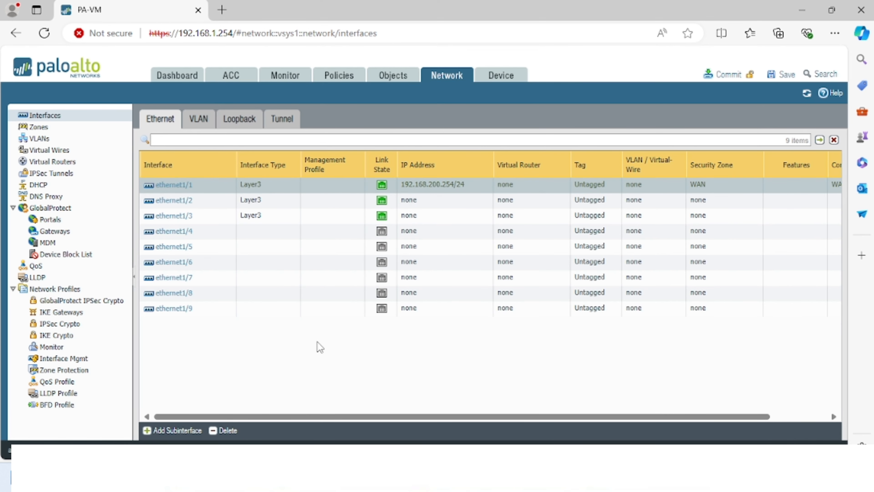
{"action": "left_click", "coordinate": [172, 202]}
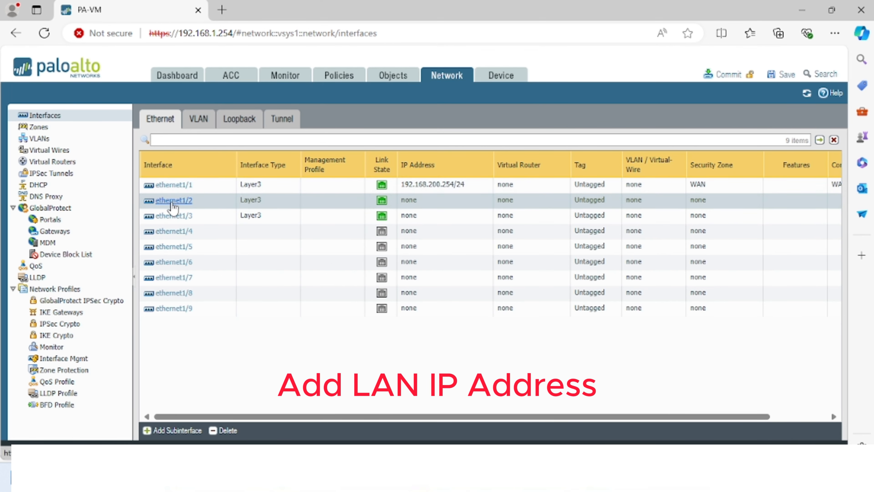
- Give ethernet1/2 the comment LAN, keep it Layer3, and assign it to the LAN zone
{"action": "left_click", "coordinate": [172, 203]}
{"action": "left_click", "coordinate": [286, 178]}
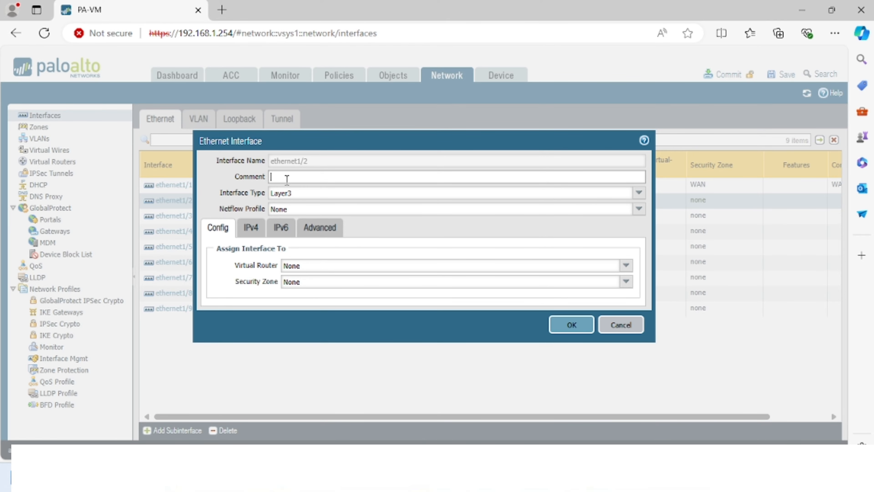
{"action": "type", "text": "LAN"}
{"action": "left_click", "coordinate": [638, 194]}
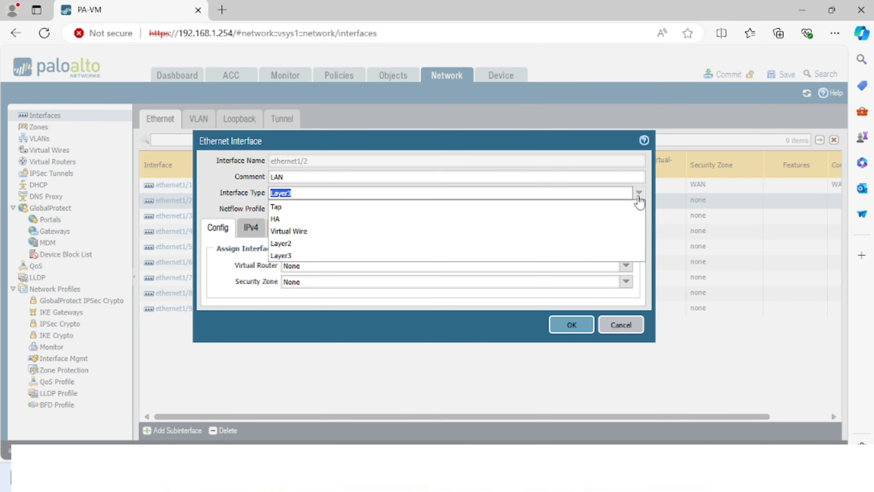
{"action": "left_click", "coordinate": [288, 258]}
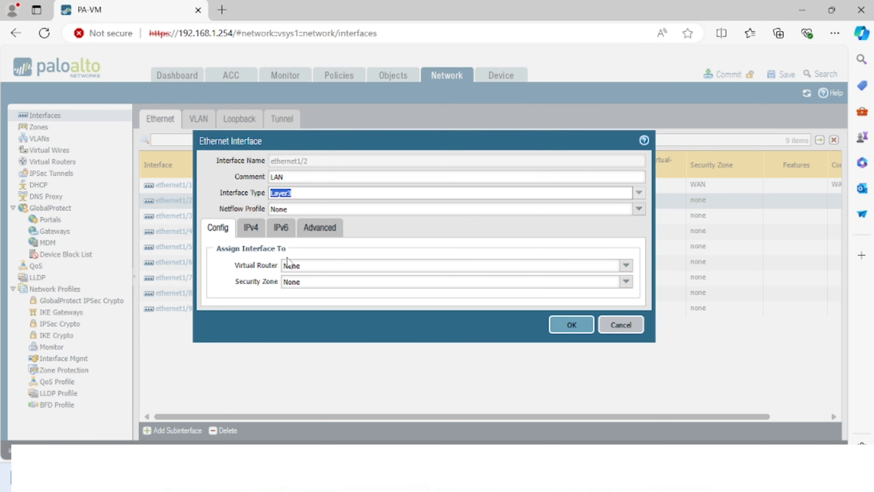
{"action": "left_click", "coordinate": [626, 281]}
{"action": "left_click", "coordinate": [356, 307]}
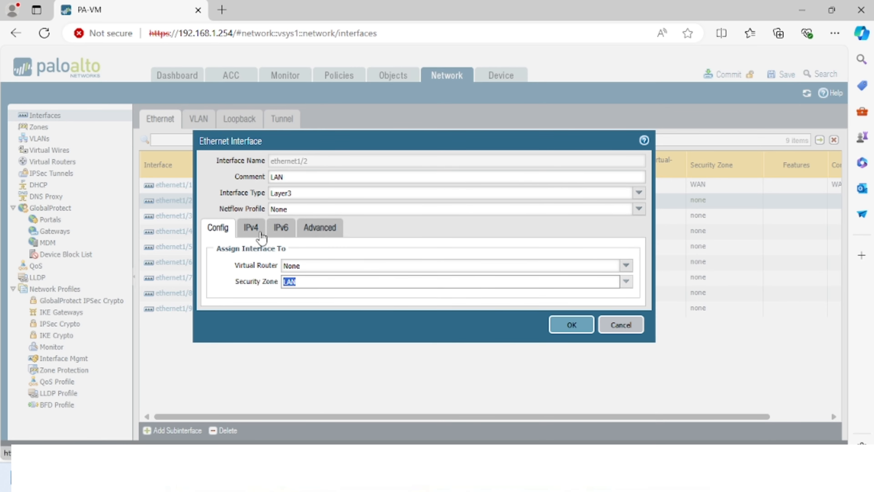
- Add the static IPv4 address 192.168.100.254/24 to ethernet1/2 and save the interface
{"action": "left_click", "coordinate": [251, 228]}
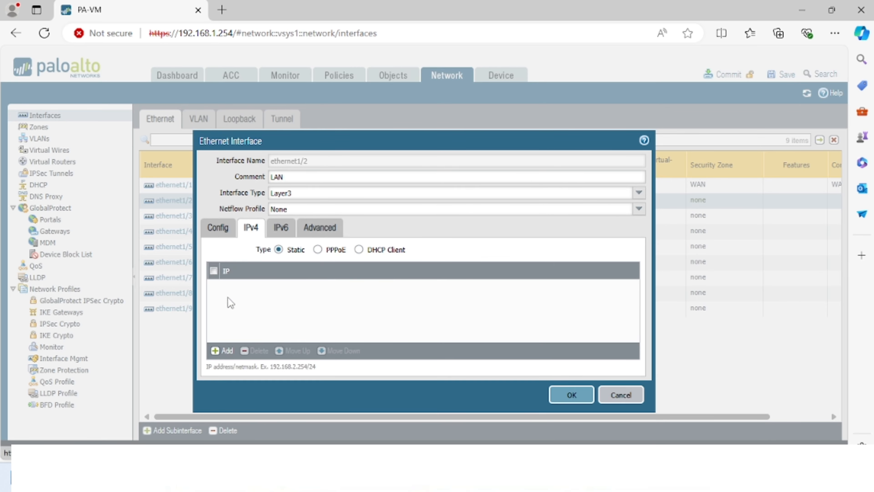
{"action": "left_click", "coordinate": [215, 351]}
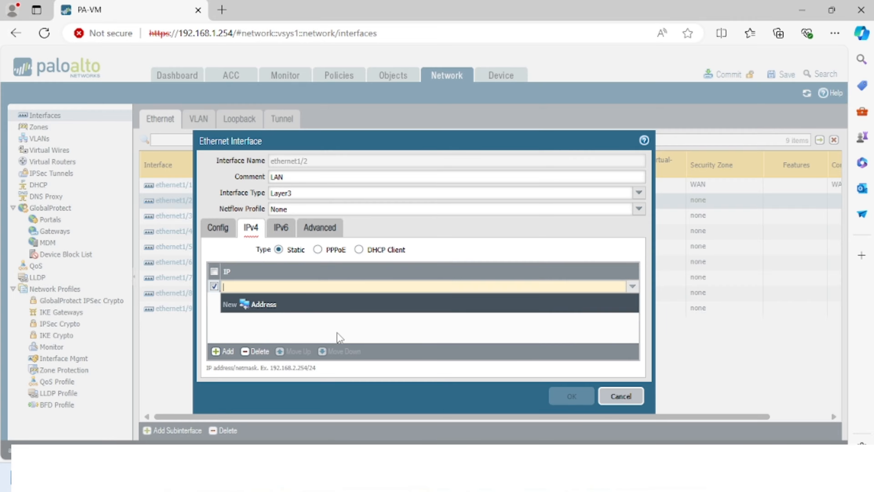
{"action": "type", "text": "192.1"}
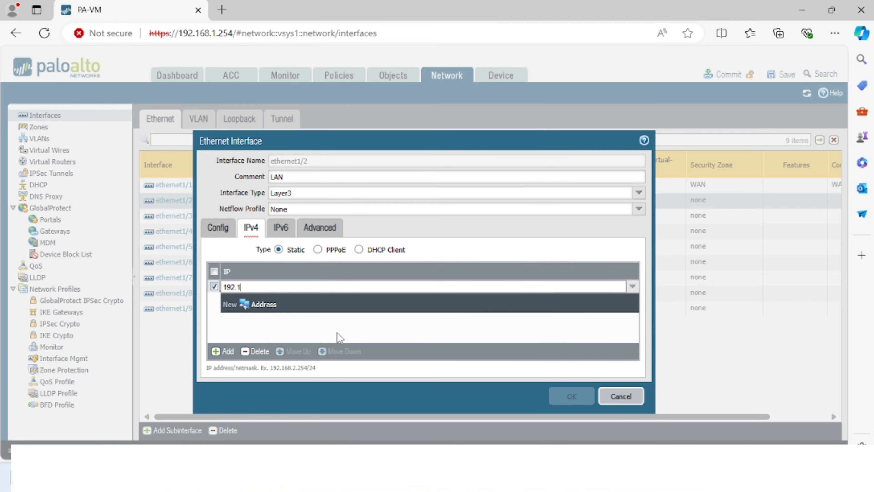
{"action": "type", "text": "68.100.254"}
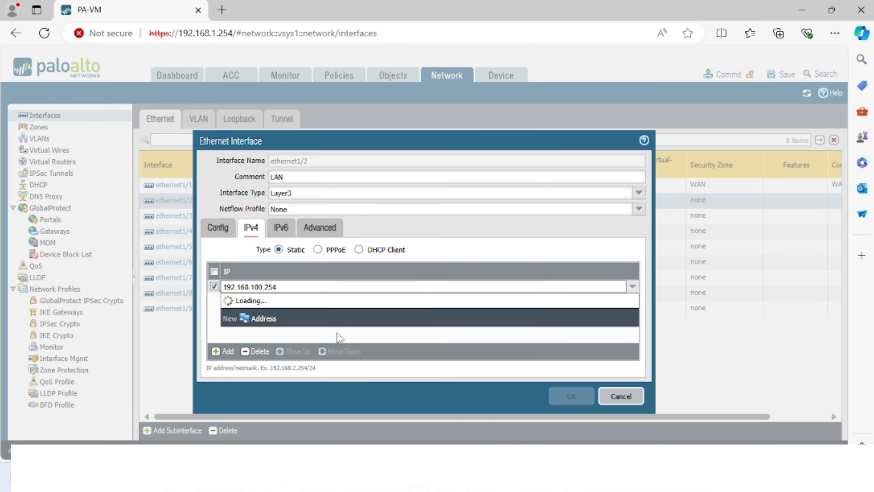
{"action": "type", "text": "/24"}
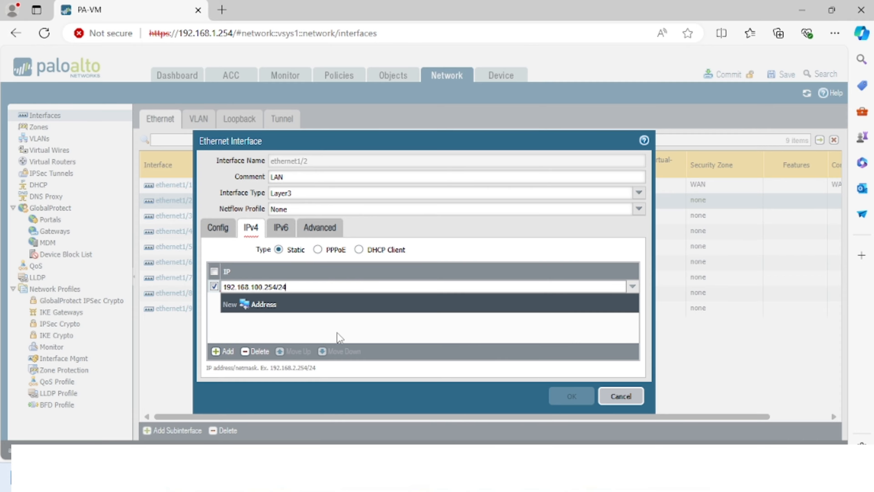
{"action": "left_click", "coordinate": [532, 339]}
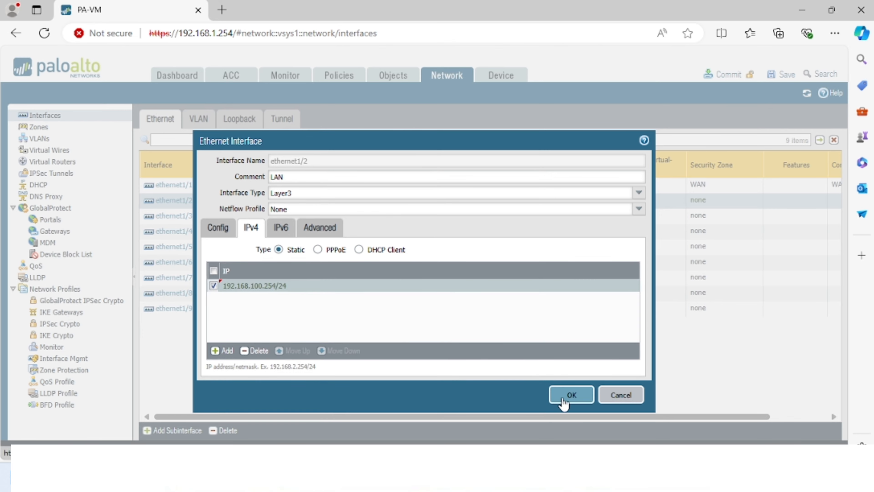
{"action": "left_click", "coordinate": [571, 395]}
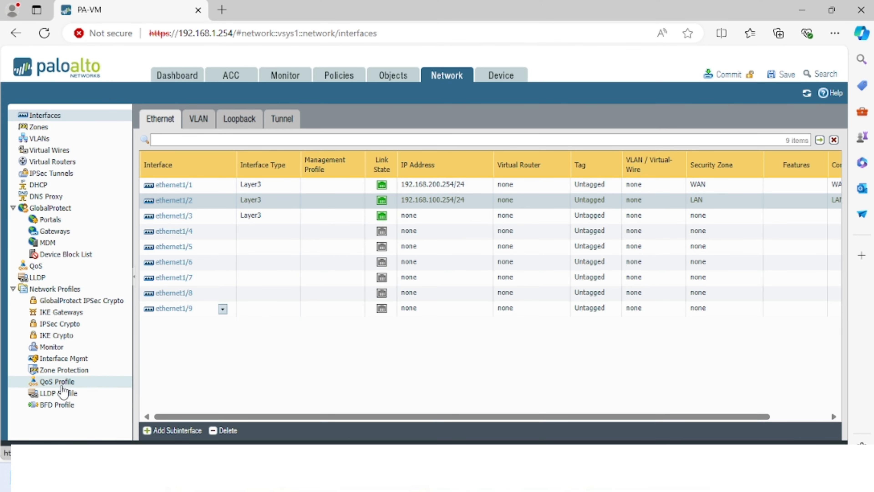
- Delete both existing interface management profiles
{"action": "left_click", "coordinate": [60, 359]}
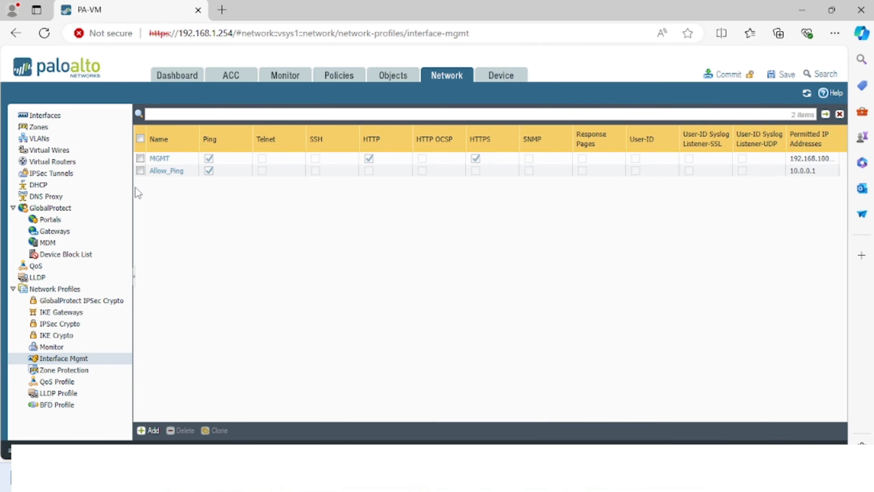
{"action": "left_click", "coordinate": [140, 139]}
{"action": "left_click", "coordinate": [181, 430]}
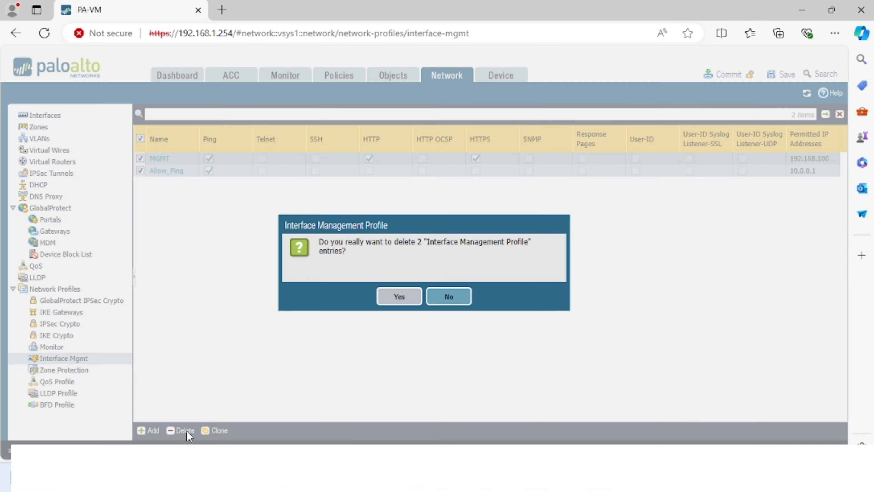
{"action": "left_click", "coordinate": [394, 299]}
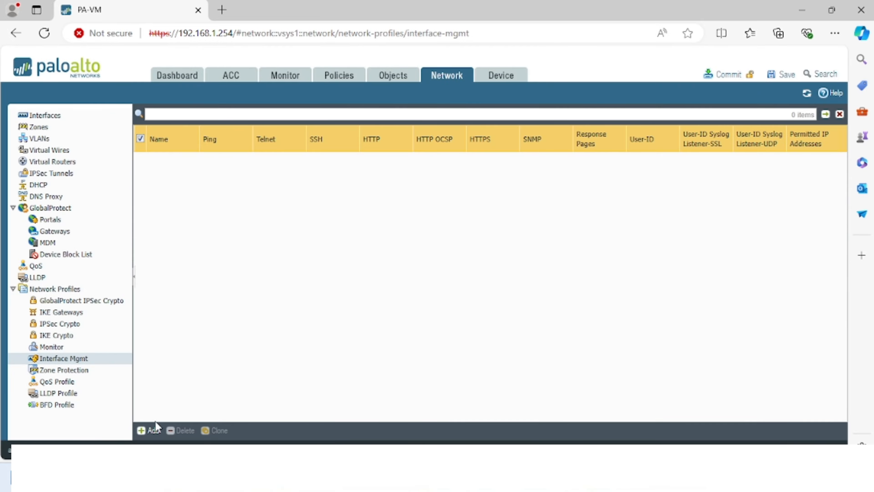
- Create management profile Allow_ping permitting Ping from 192.168.100.254, then go back to Interfaces
{"action": "left_click", "coordinate": [154, 430]}
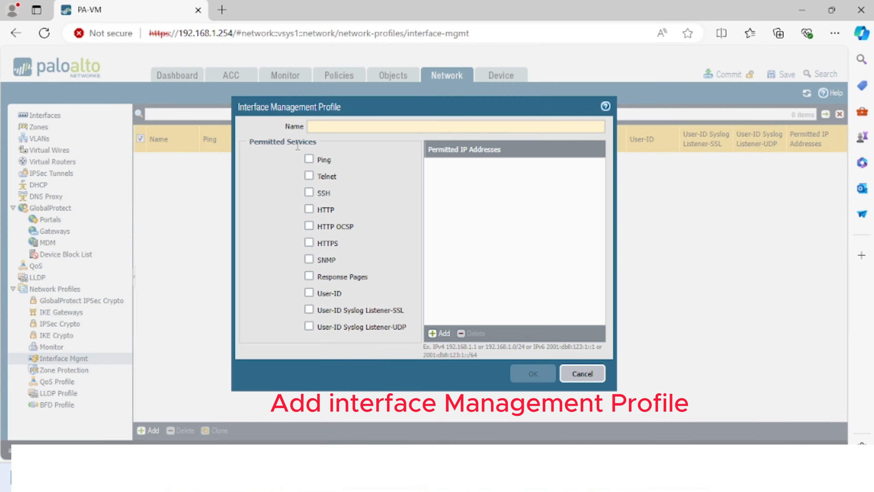
{"action": "type", "text": "A"}
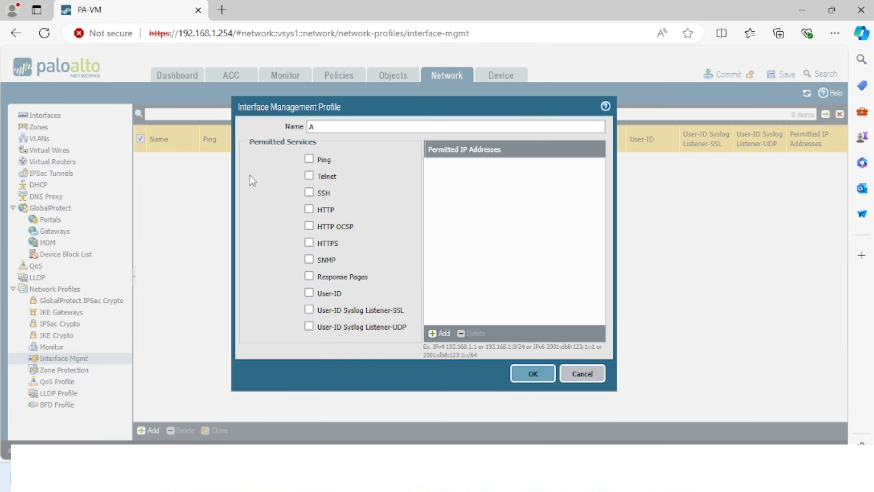
{"action": "type", "text": "llow_ping"}
{"action": "left_click", "coordinate": [308, 159]}
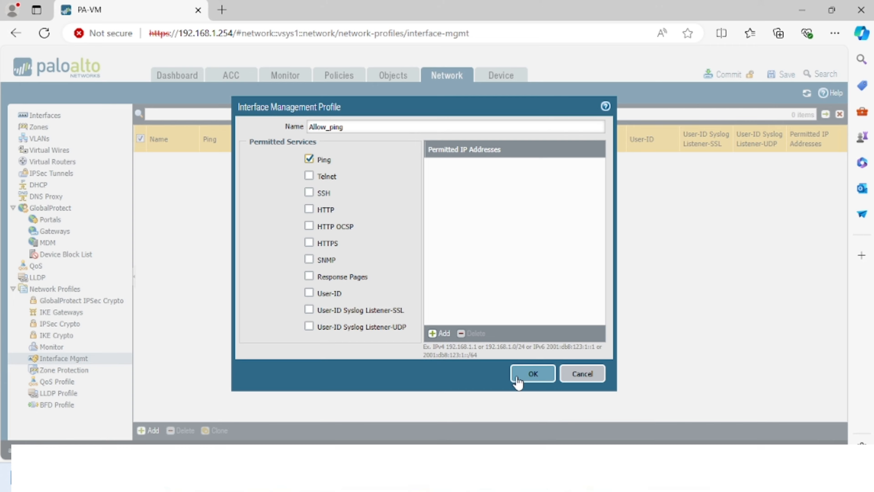
{"action": "left_click", "coordinate": [441, 333]}
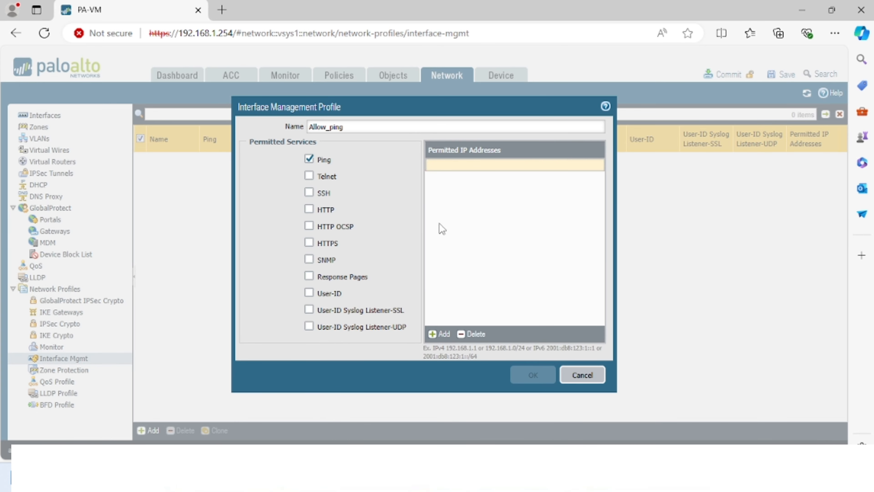
{"action": "type", "text": "19"}
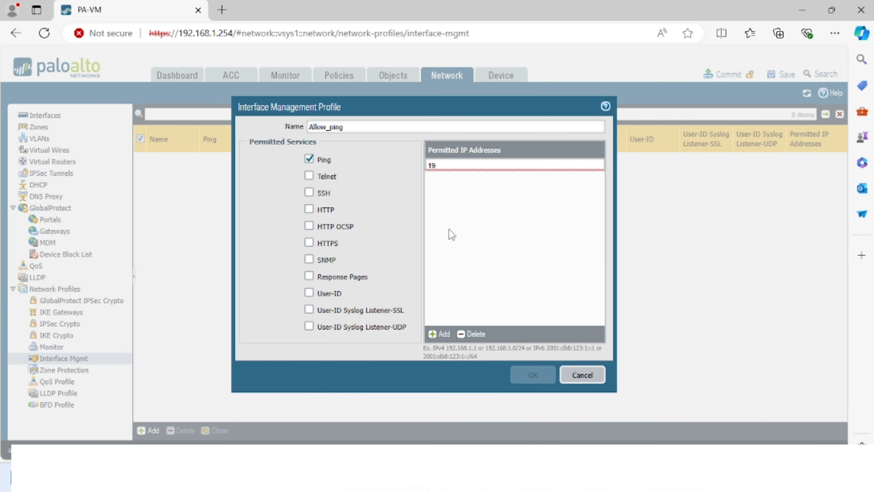
{"action": "type", "text": "2.168.100.254"}
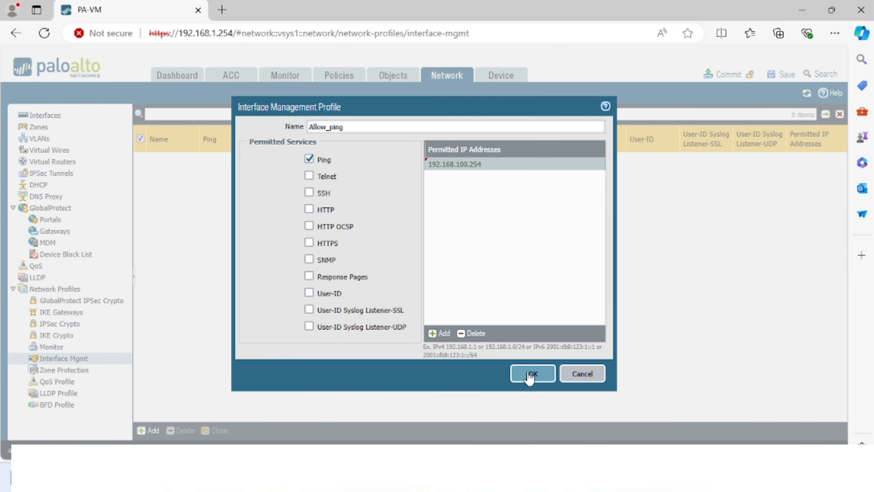
{"action": "left_click", "coordinate": [530, 374]}
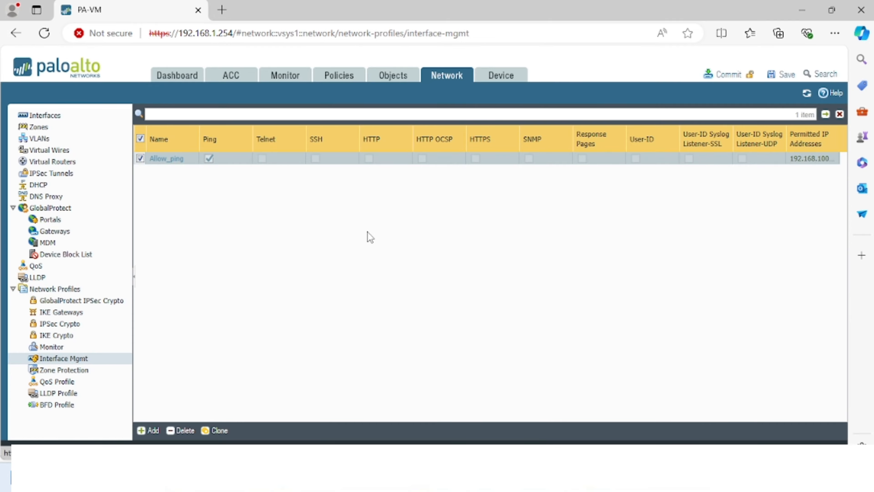
{"action": "left_click", "coordinate": [45, 120]}
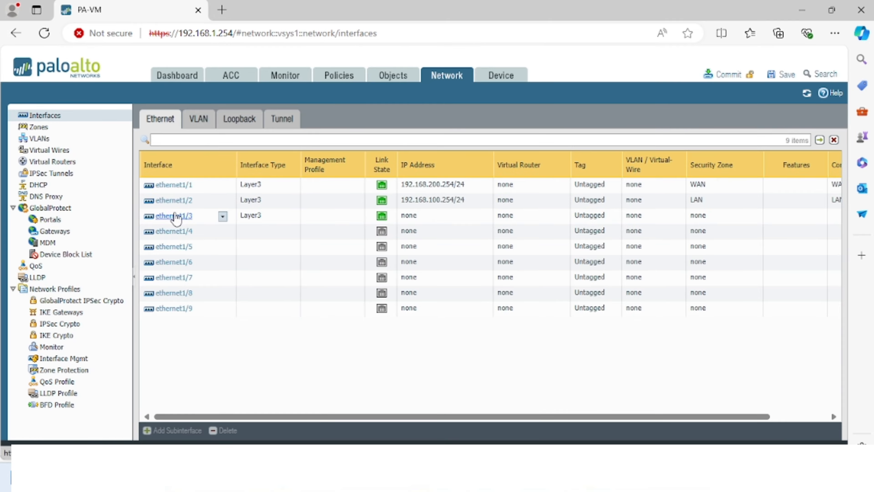
- Set ethernet1/2's Advanced management profile to Allow_ping and save the interface
{"action": "left_click", "coordinate": [172, 200]}
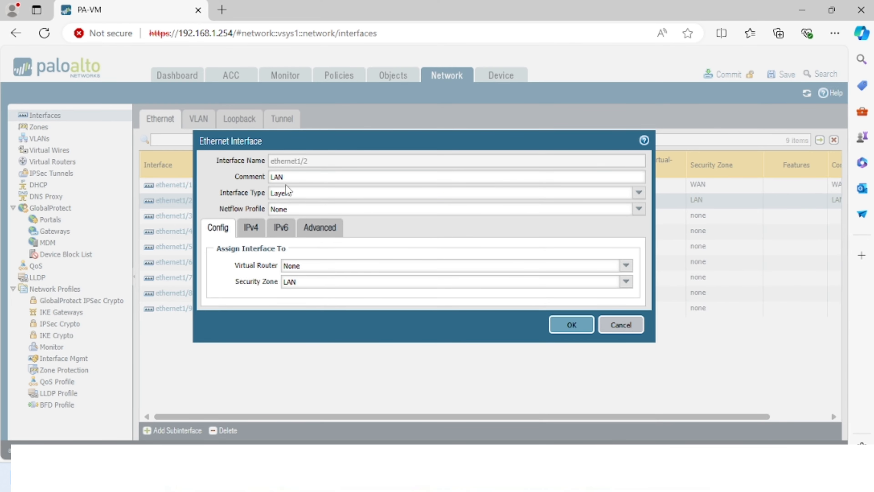
{"action": "left_click", "coordinate": [250, 229]}
{"action": "left_click", "coordinate": [318, 230]}
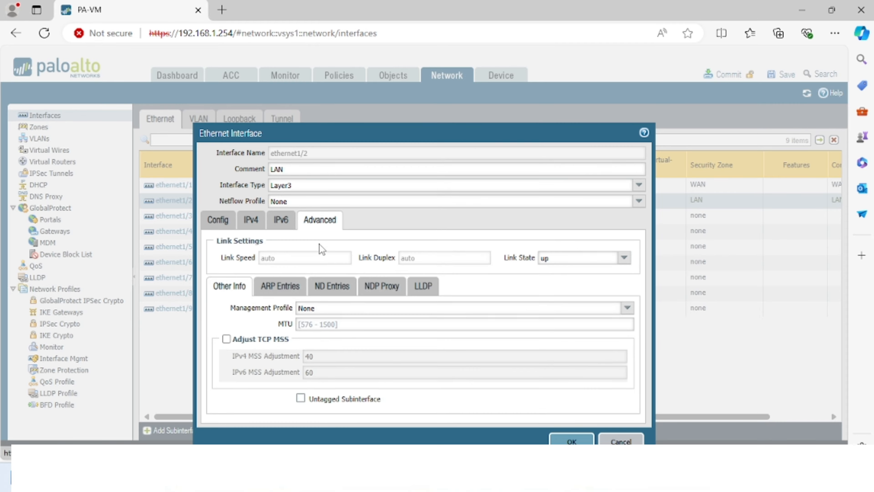
{"action": "left_click", "coordinate": [626, 308]}
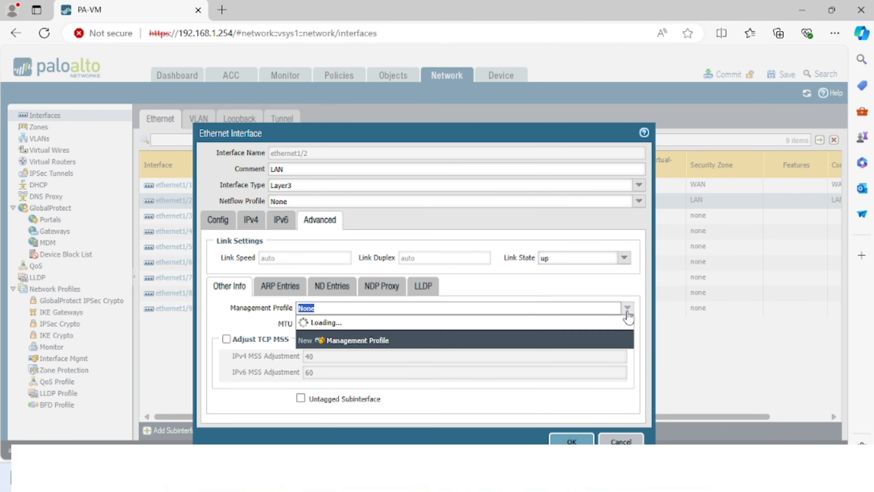
{"action": "left_click", "coordinate": [339, 334]}
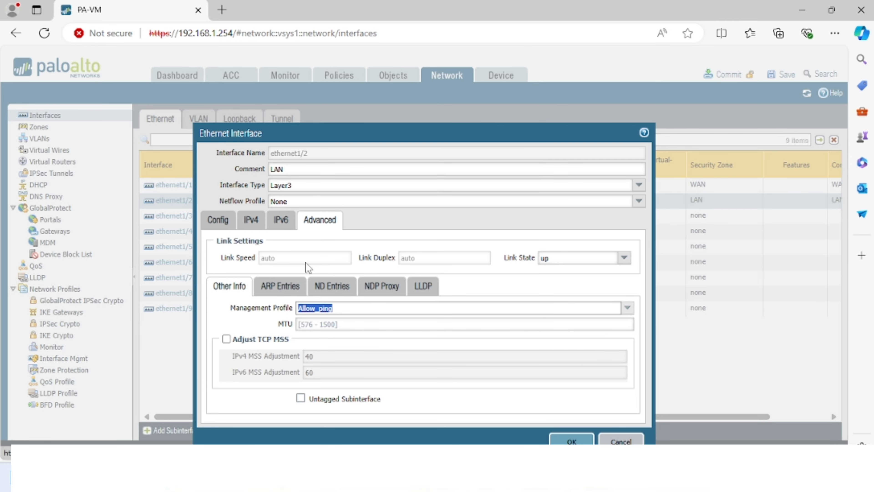
{"action": "left_click", "coordinate": [225, 224]}
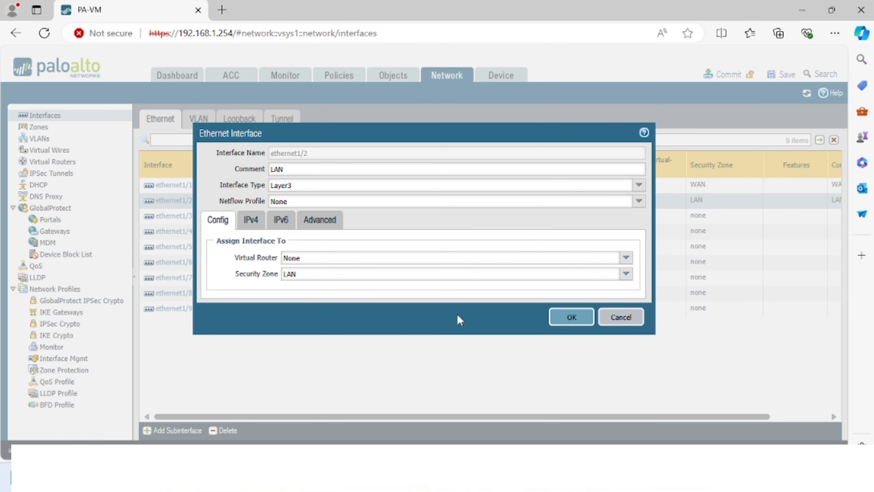
{"action": "left_click", "coordinate": [560, 317]}
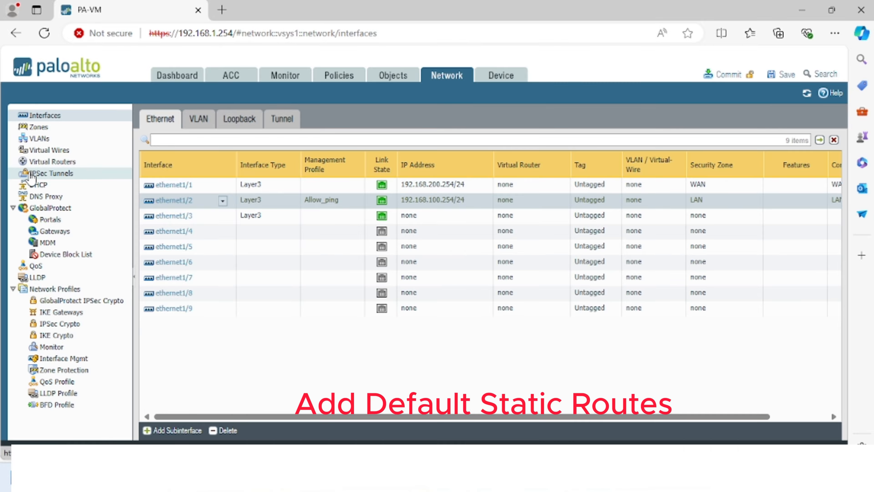
- Add ethernet1/1 and ethernet1/2 as interfaces of the default virtual router
{"action": "left_click", "coordinate": [37, 162]}
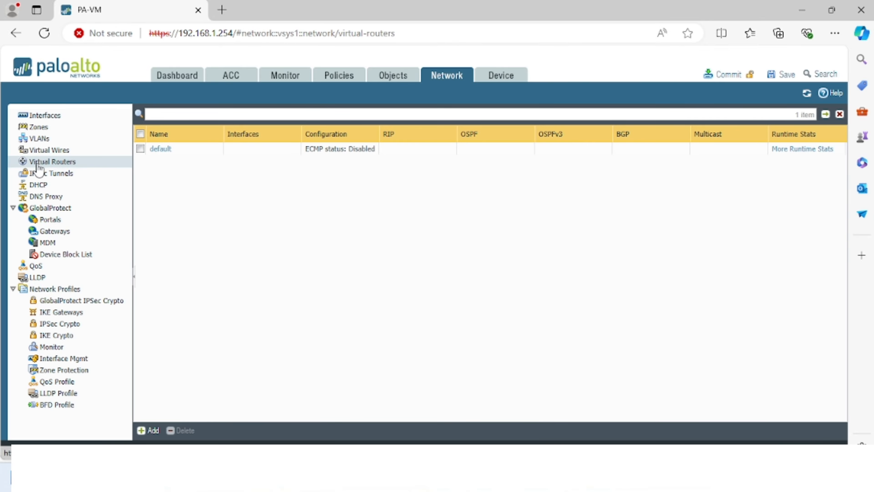
{"action": "left_click", "coordinate": [160, 149]}
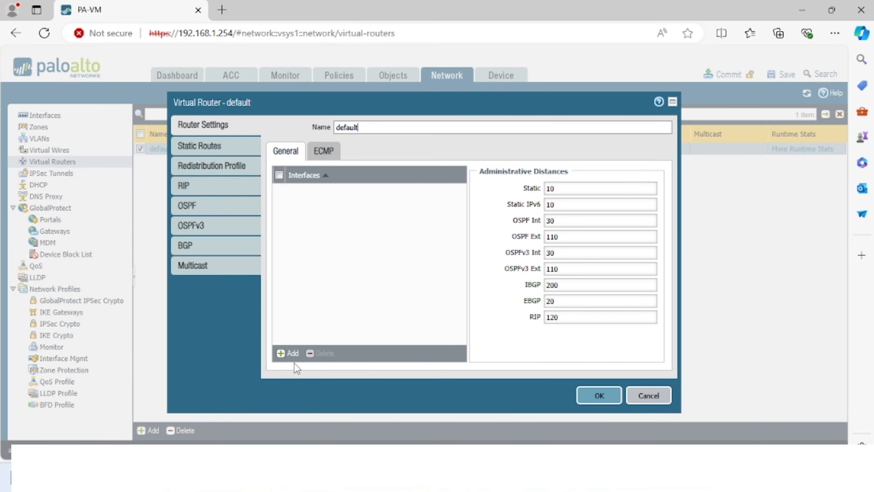
{"action": "left_click", "coordinate": [292, 354]}
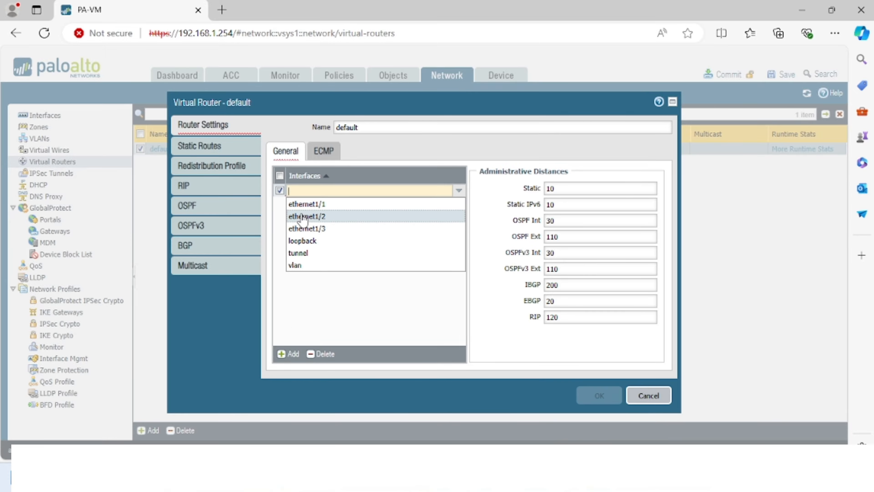
{"action": "left_click", "coordinate": [304, 204]}
{"action": "left_click", "coordinate": [288, 355]}
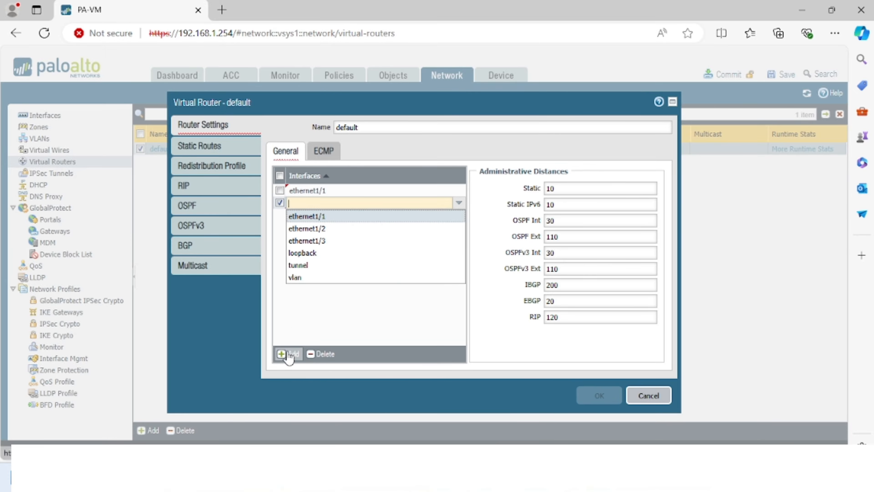
{"action": "left_click", "coordinate": [311, 237]}
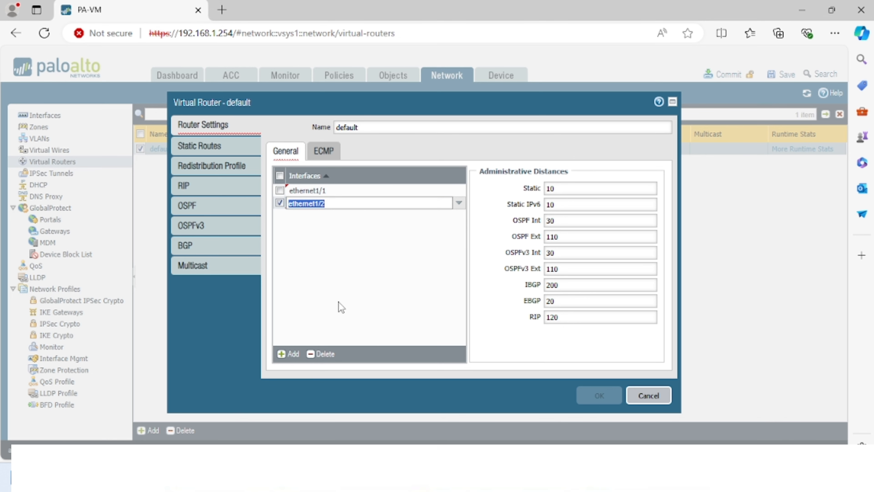
{"action": "left_click", "coordinate": [354, 286]}
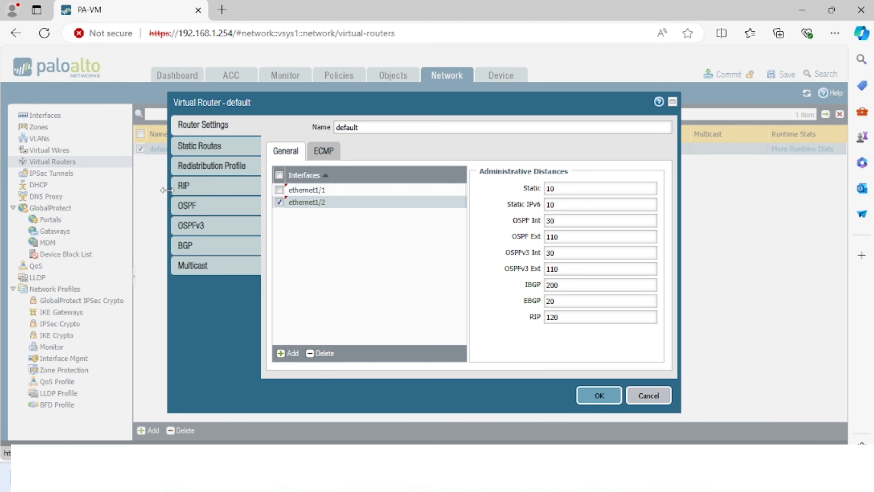
{"action": "left_click", "coordinate": [322, 152]}
{"action": "left_click", "coordinate": [297, 155]}
- Start a static route named Default_Routes with destination 0.0.0.0/0
{"action": "left_click", "coordinate": [202, 152]}
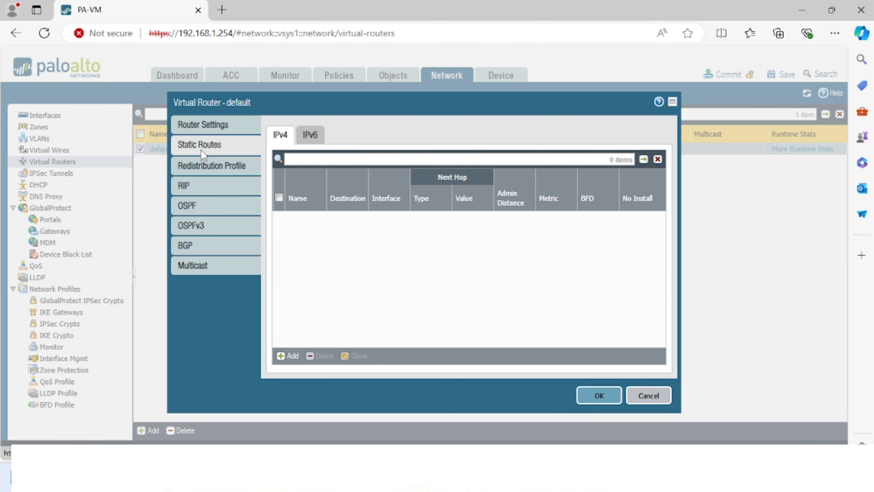
{"action": "left_click", "coordinate": [288, 356]}
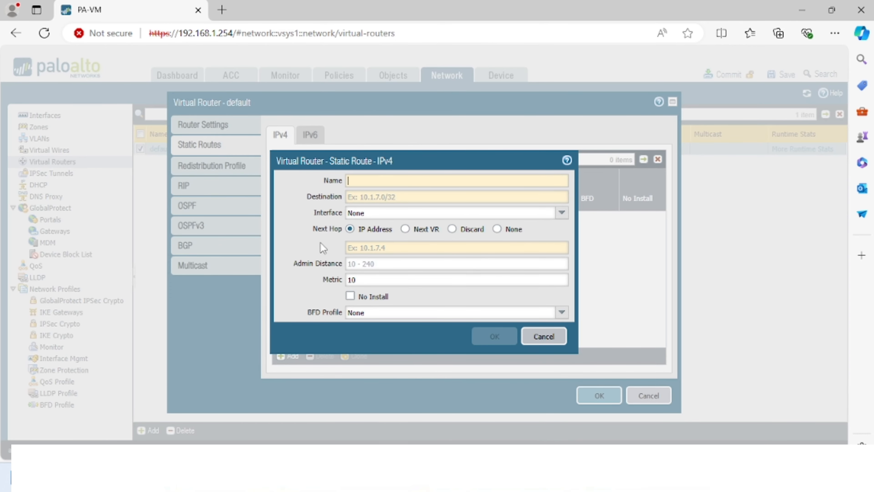
{"action": "type", "text": "De"}
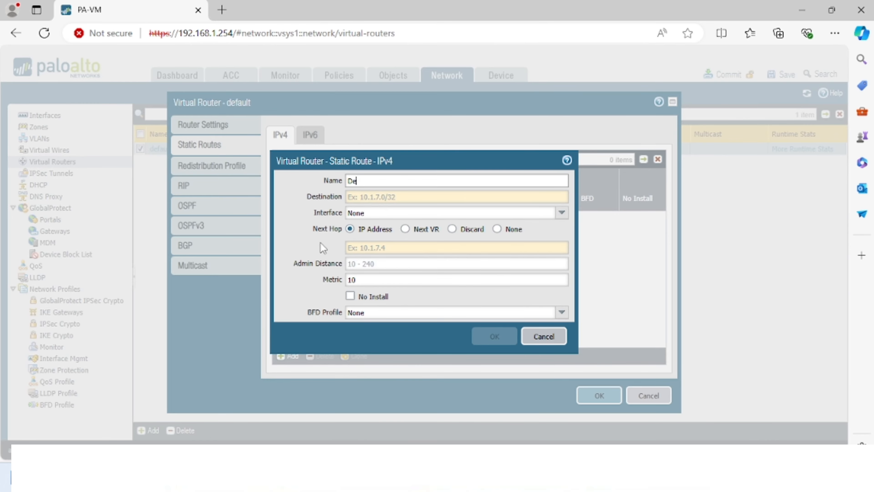
{"action": "type", "text": "fault_Routes"}
{"action": "left_click", "coordinate": [403, 197]}
{"action": "type", "text": "0"}
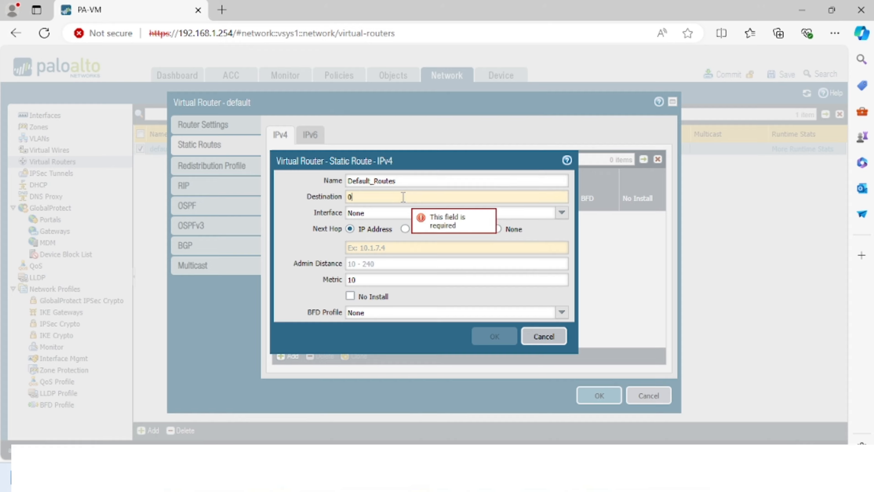
{"action": "type", "text": ".0.0.0"}
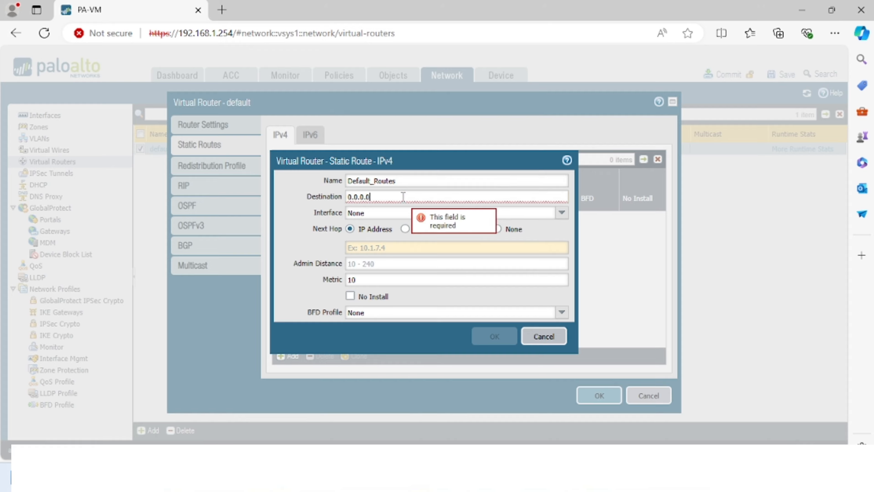
{"action": "type", "text": "/0"}
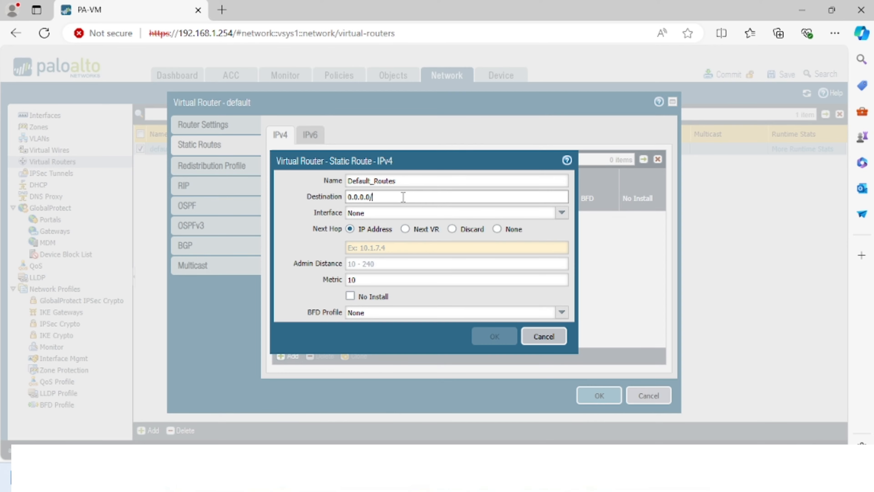
- Route it via interface ethernet1/1 to next hop 192.168.200.2 and save the route
{"action": "left_click", "coordinate": [387, 249]}
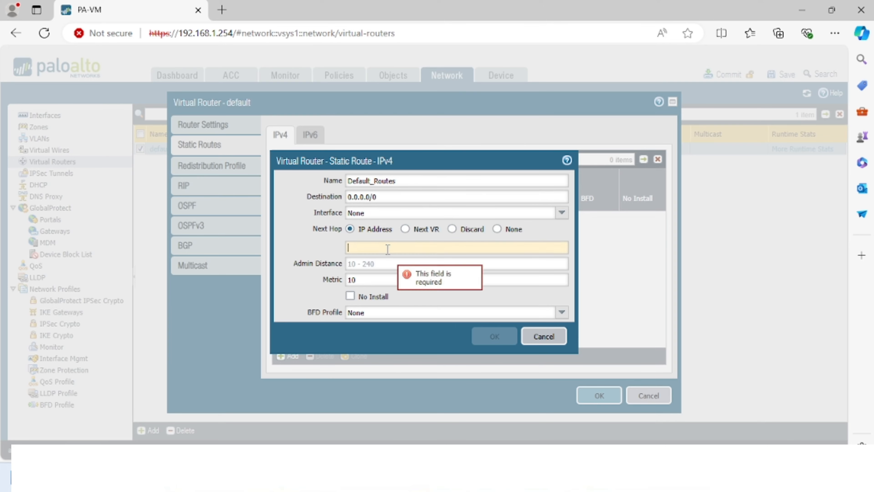
{"action": "left_click", "coordinate": [562, 213]}
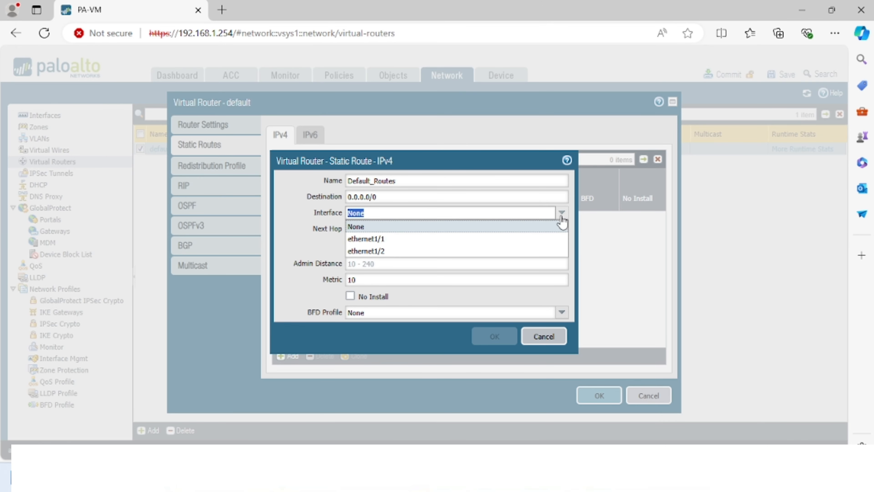
{"action": "left_click", "coordinate": [430, 239]}
{"action": "left_click", "coordinate": [401, 254]}
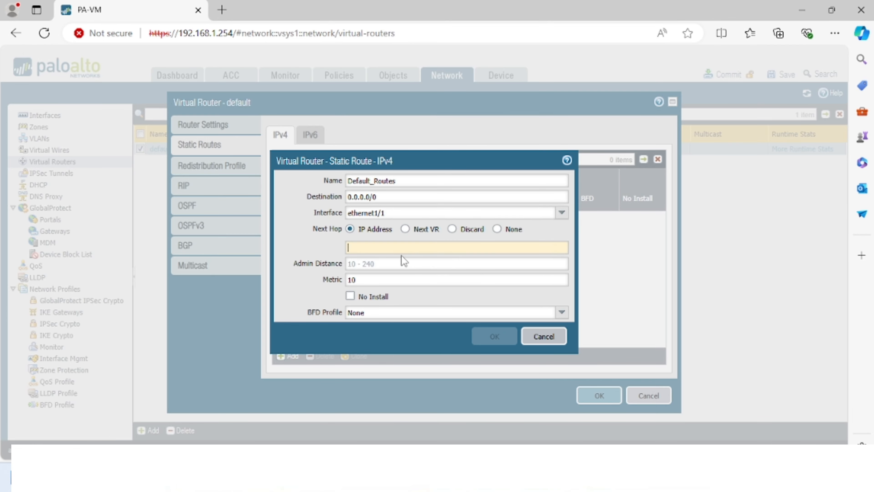
{"action": "type", "text": "192.16"}
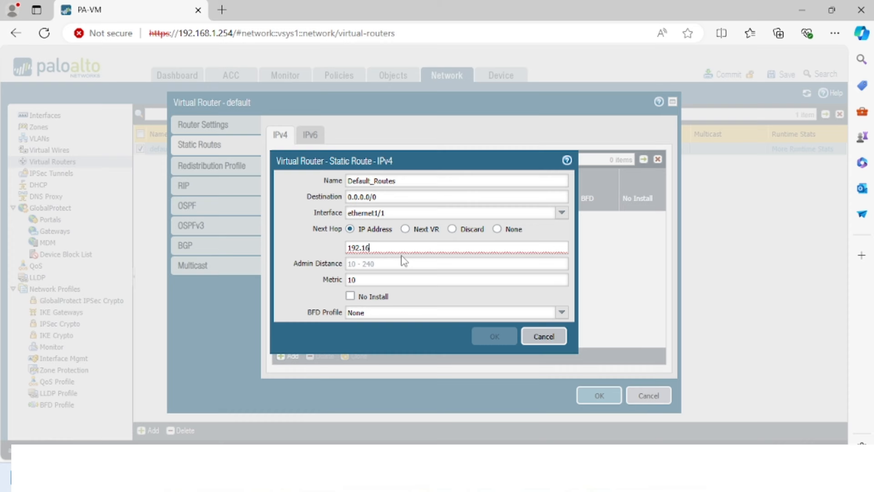
{"action": "type", "text": "8.200.25"}
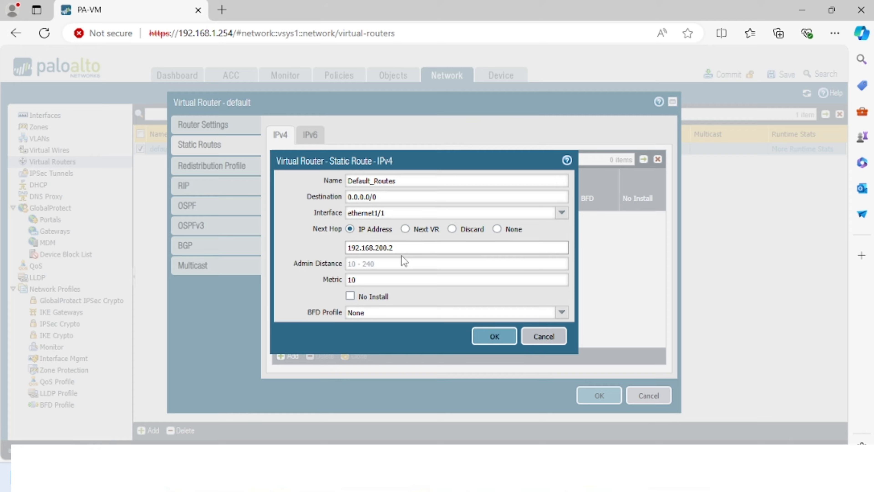
{"action": "key", "text": "BackSpace"}
{"action": "key", "text": "BackSpace"}
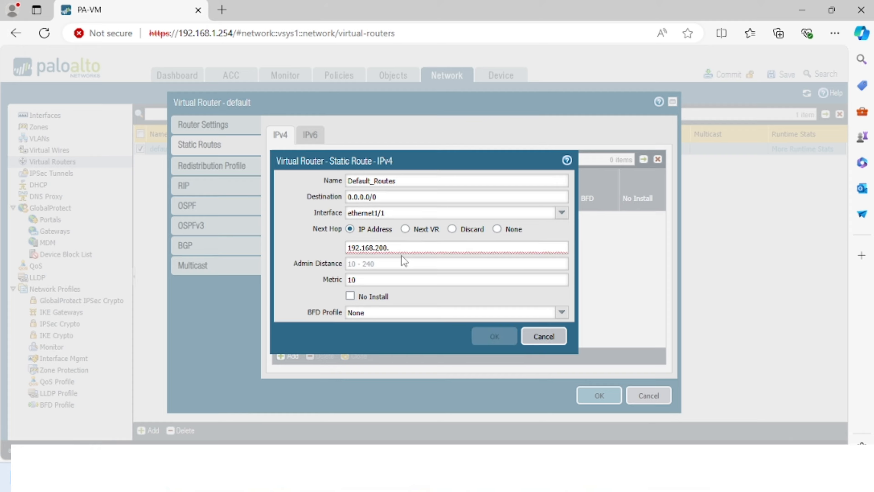
{"action": "type", "text": "2"}
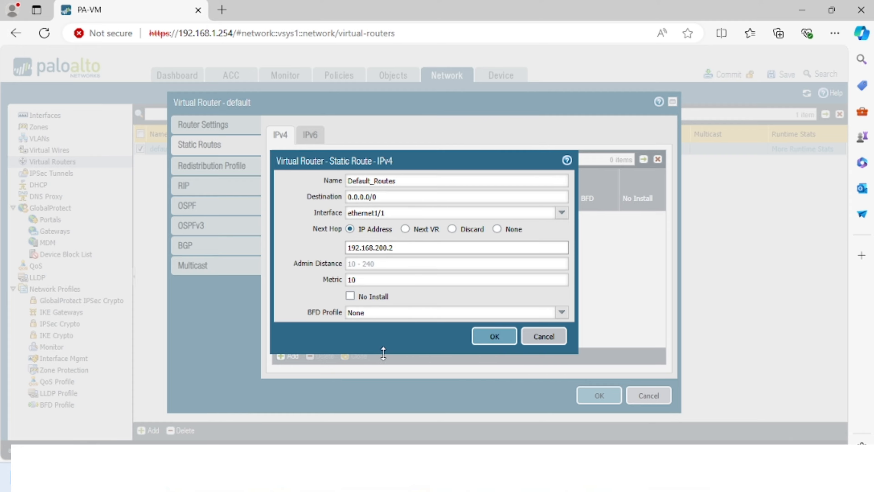
{"action": "left_click", "coordinate": [499, 334]}
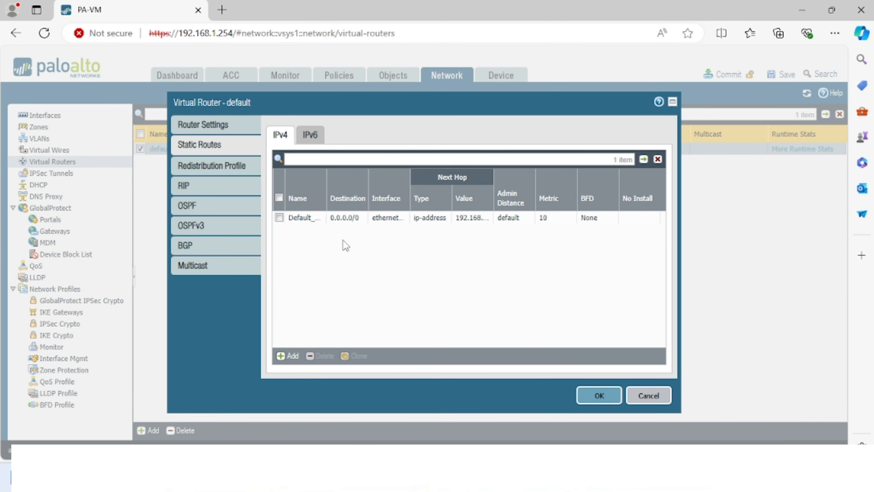
- Review the router settings and the Default_Routes entry, then save the default virtual router
{"action": "left_click", "coordinate": [216, 125]}
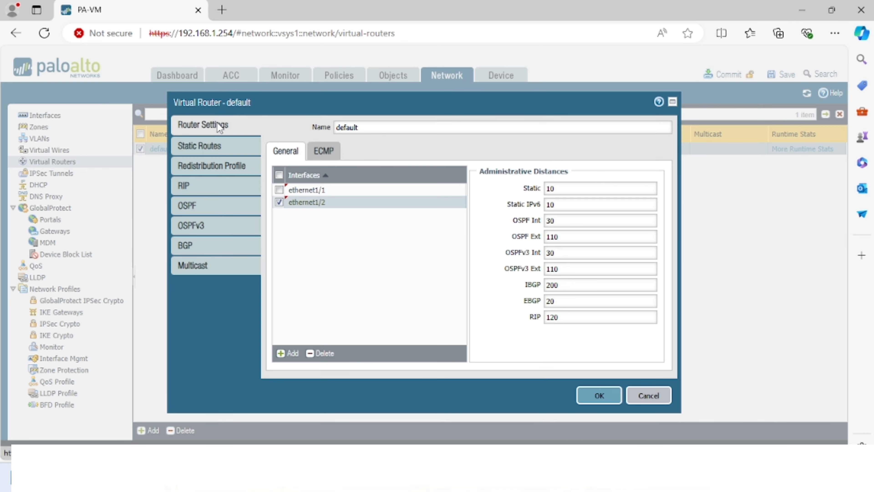
{"action": "left_click", "coordinate": [209, 148]}
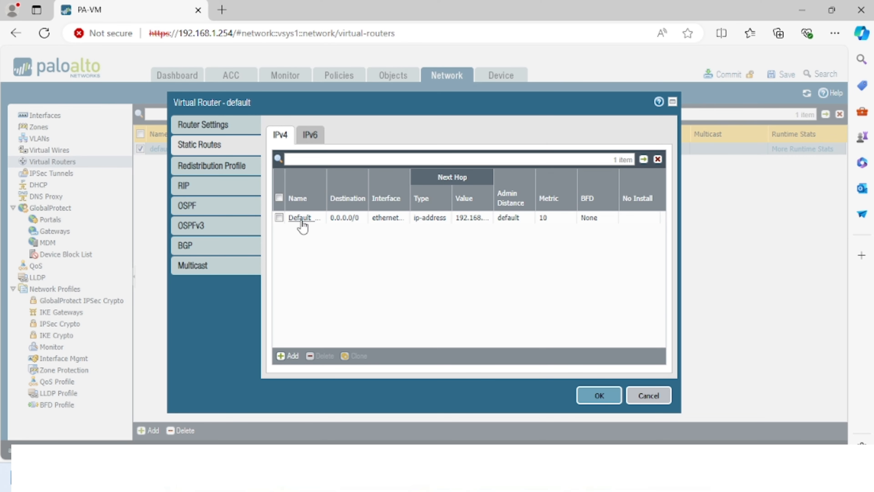
{"action": "left_click", "coordinate": [209, 128]}
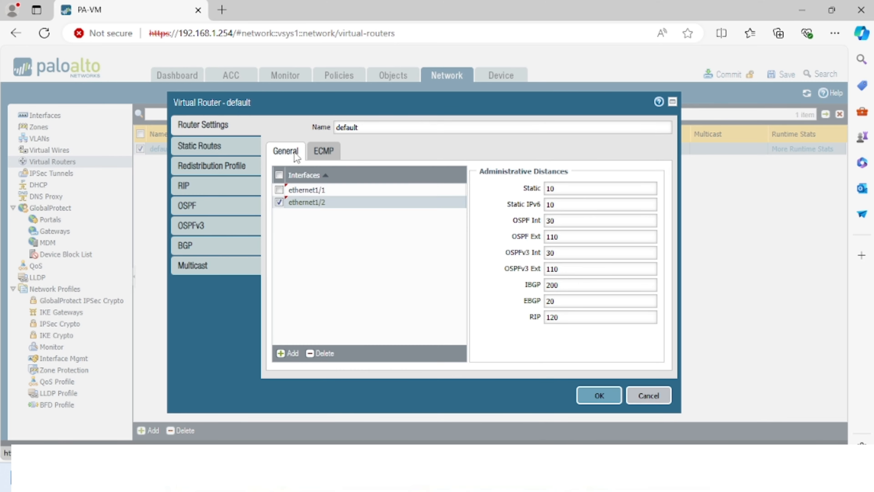
{"action": "left_click", "coordinate": [219, 144]}
{"action": "left_click", "coordinate": [291, 219]}
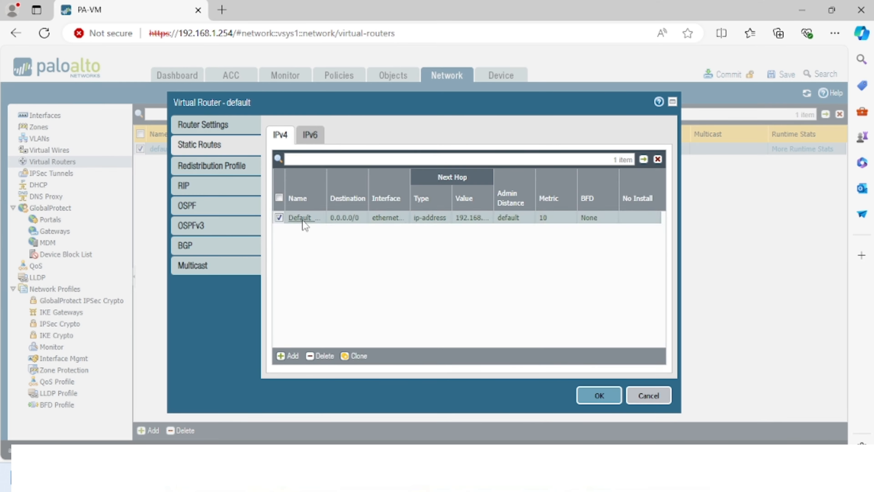
{"action": "left_click", "coordinate": [507, 341]}
{"action": "left_click", "coordinate": [599, 396]}
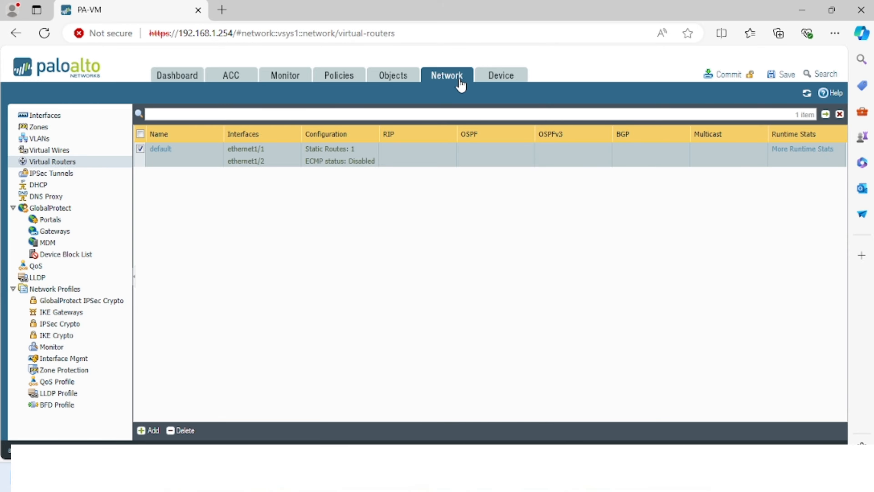
- Check Interfaces and the Security rules, discard a new security rule, and open the empty NAT rulebase
{"action": "left_click", "coordinate": [52, 117]}
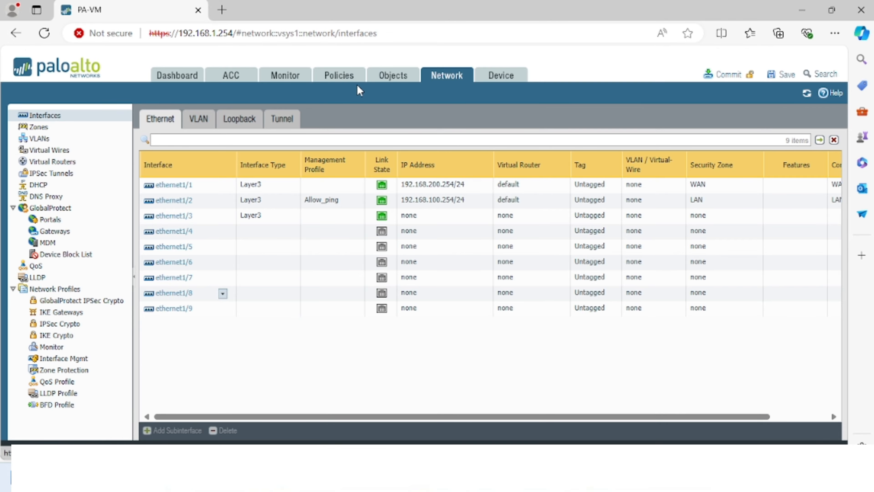
{"action": "left_click", "coordinate": [348, 77]}
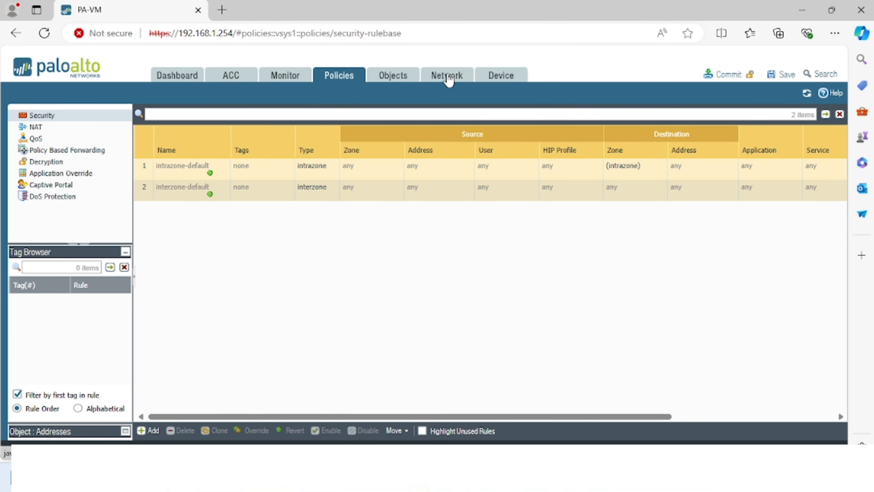
{"action": "left_click", "coordinate": [448, 80]}
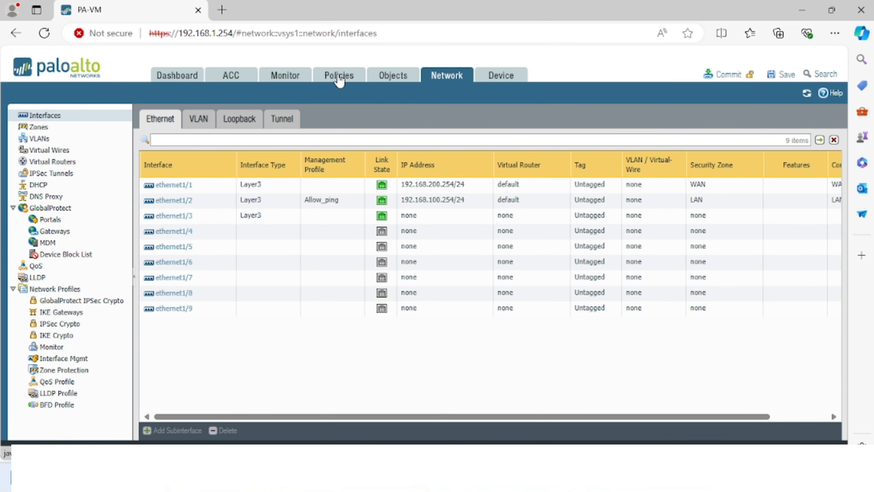
{"action": "left_click", "coordinate": [341, 78]}
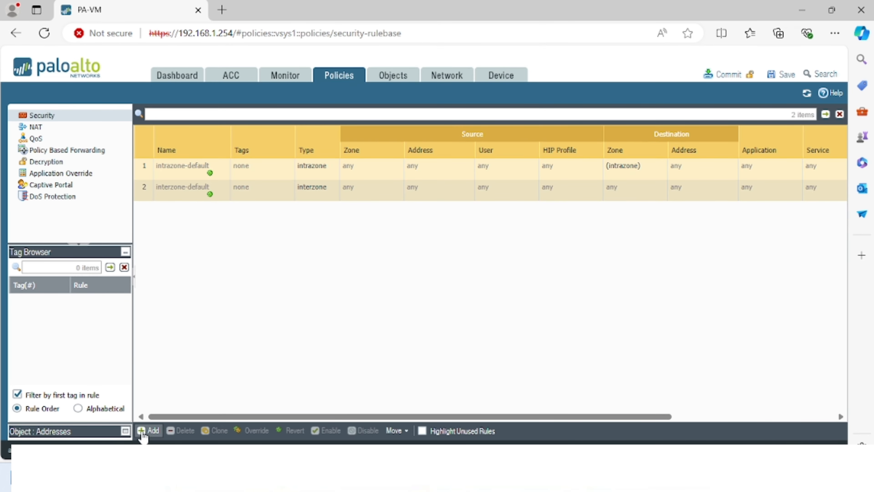
{"action": "left_click", "coordinate": [146, 431]}
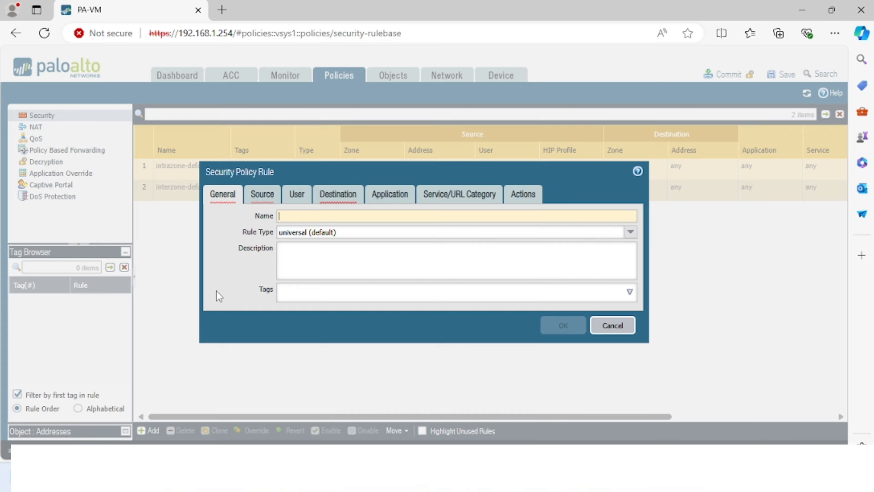
{"action": "left_click", "coordinate": [611, 325]}
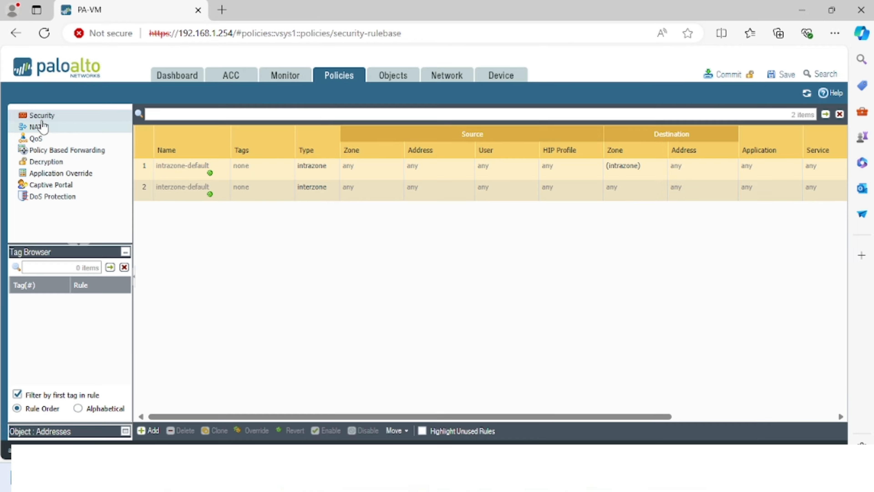
{"action": "left_click", "coordinate": [34, 128]}
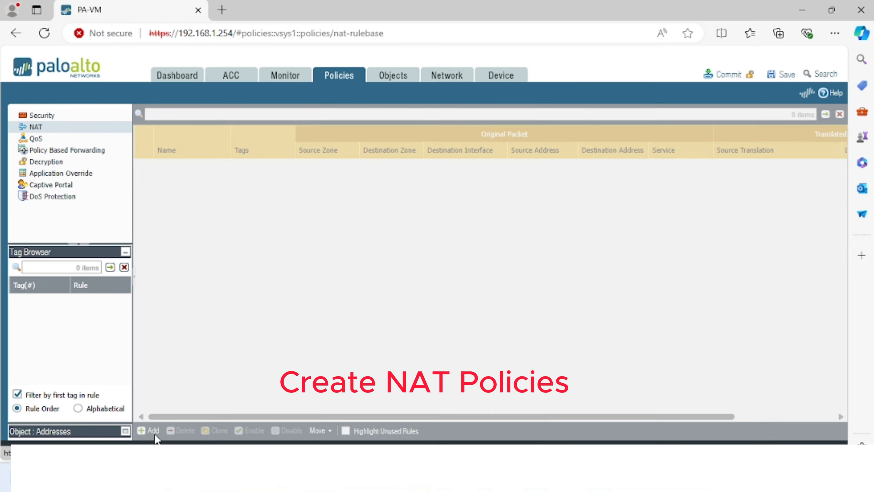
- Create NAT rule LAN-WAN from source zone LAN to destination zone WAN via ethernet1/1
{"action": "left_click", "coordinate": [154, 433]}
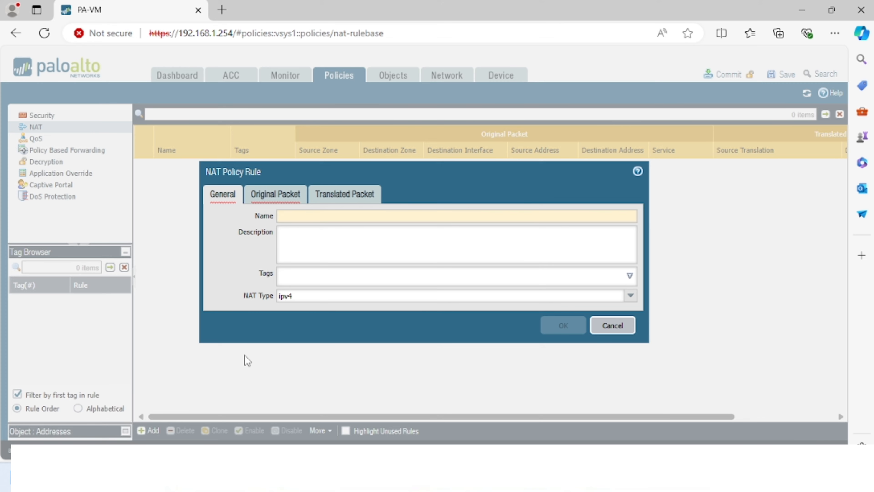
{"action": "type", "text": "LAN-W"}
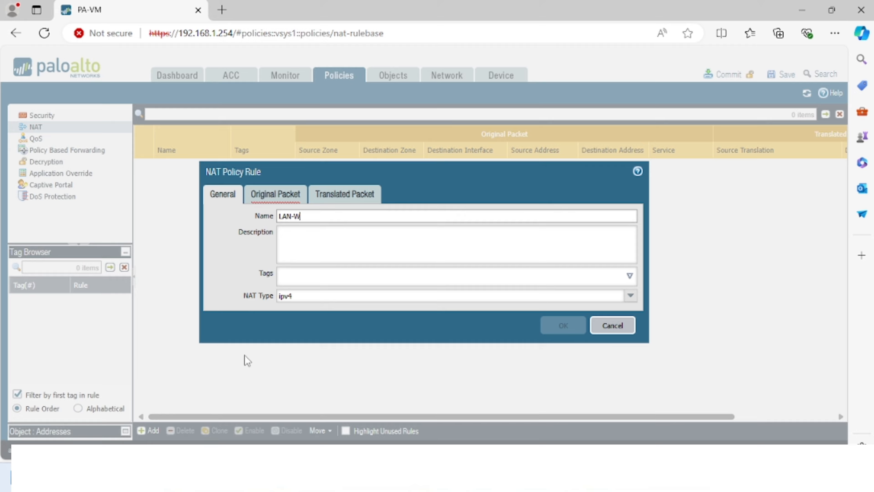
{"action": "type", "text": "AN"}
{"action": "left_click", "coordinate": [271, 196]}
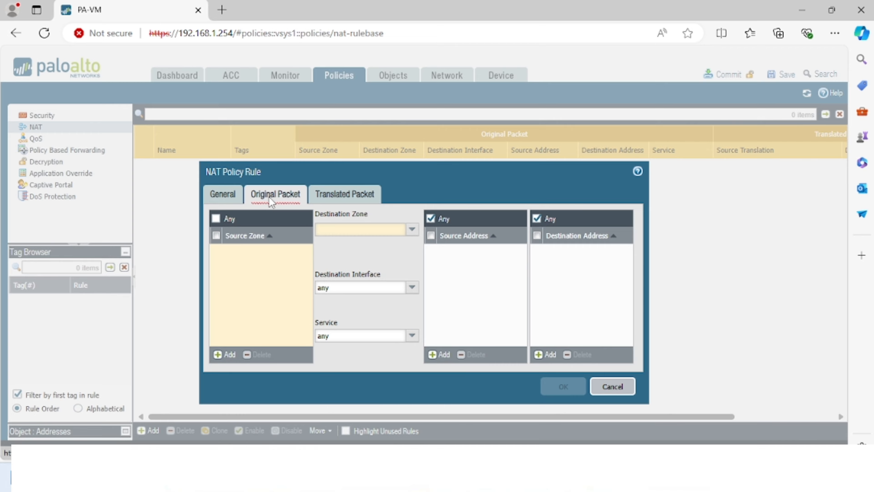
{"action": "left_click", "coordinate": [221, 355]}
{"action": "left_click", "coordinate": [230, 265]}
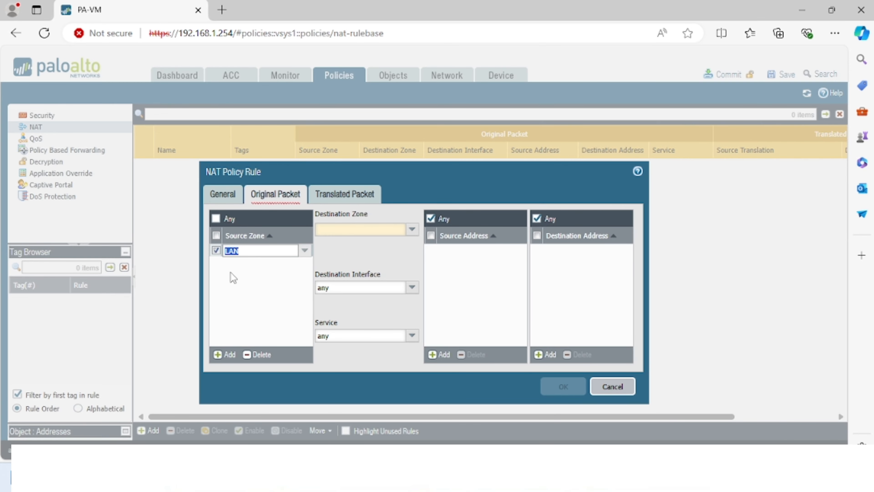
{"action": "left_click", "coordinate": [412, 229]}
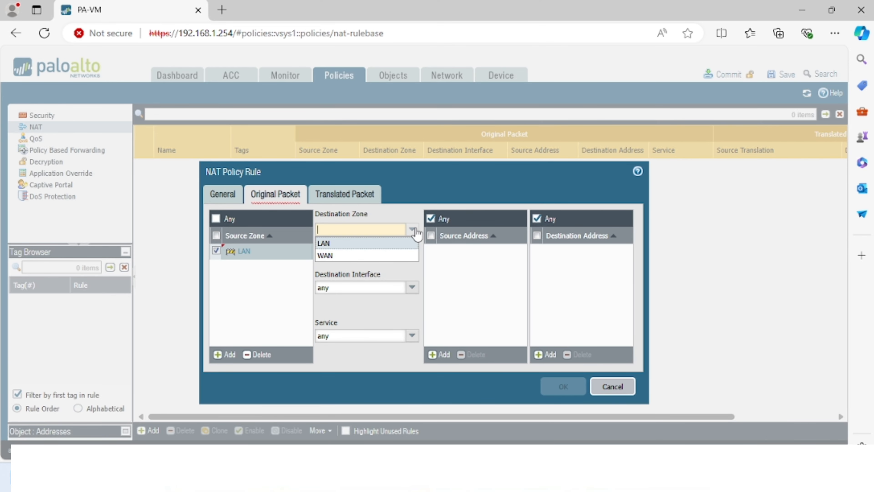
{"action": "left_click", "coordinate": [342, 257]}
{"action": "left_click", "coordinate": [412, 287]}
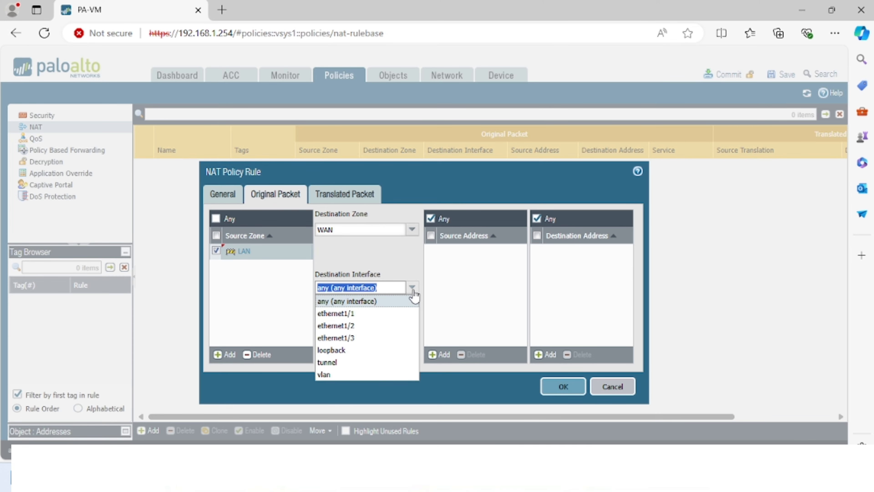
{"action": "left_click", "coordinate": [365, 314]}
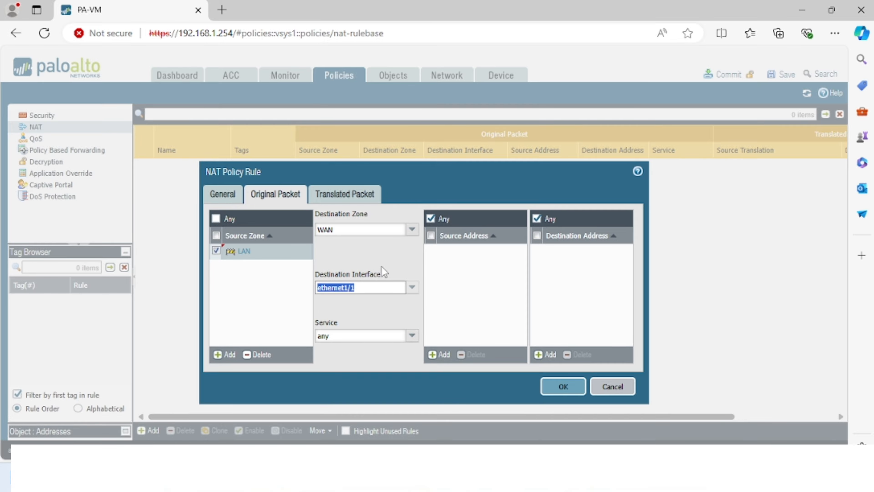
- Translate sources with Dynamic IP And Port to ethernet1/1's 192.168.200.254/24, and save the rule
{"action": "left_click", "coordinate": [347, 194]}
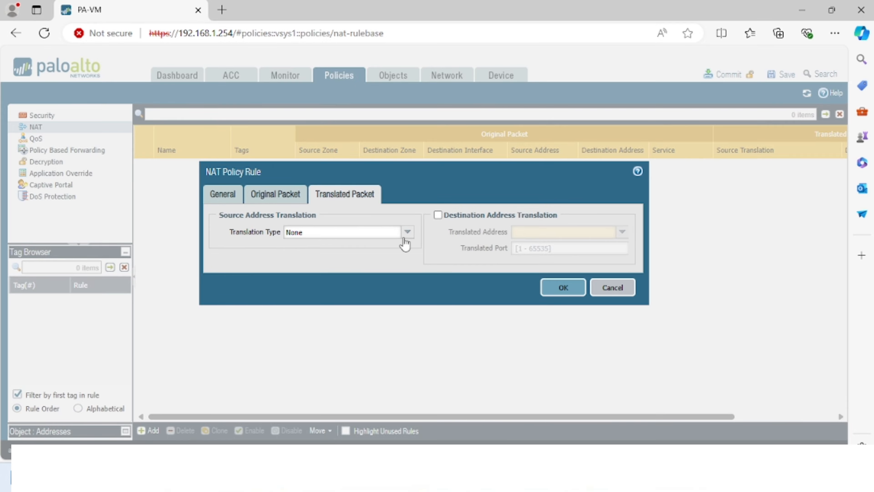
{"action": "left_click", "coordinate": [408, 231]}
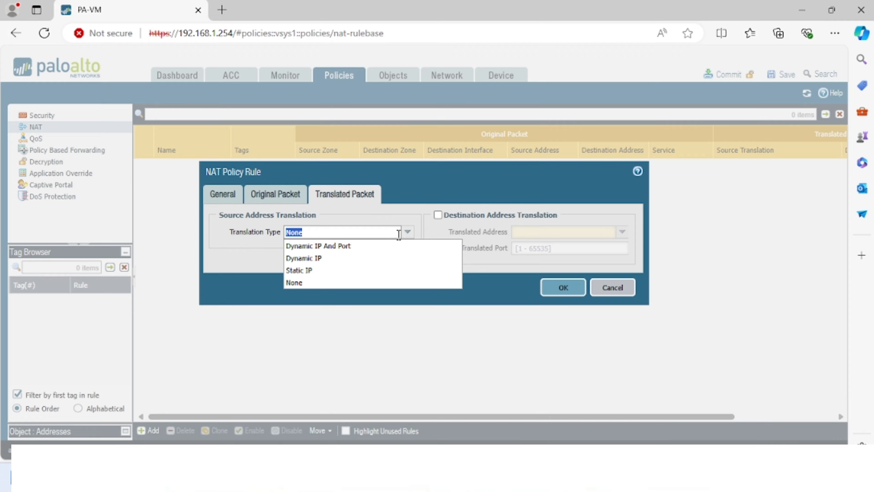
{"action": "left_click", "coordinate": [330, 246]}
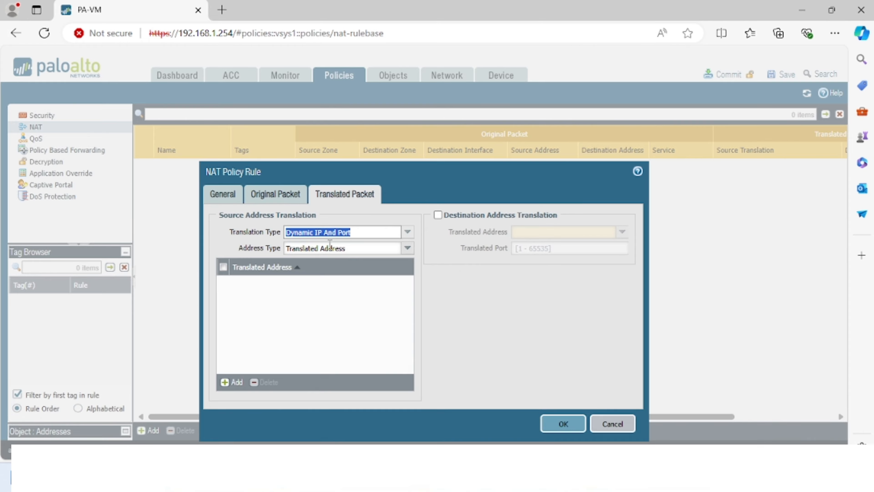
{"action": "left_click", "coordinate": [407, 248]}
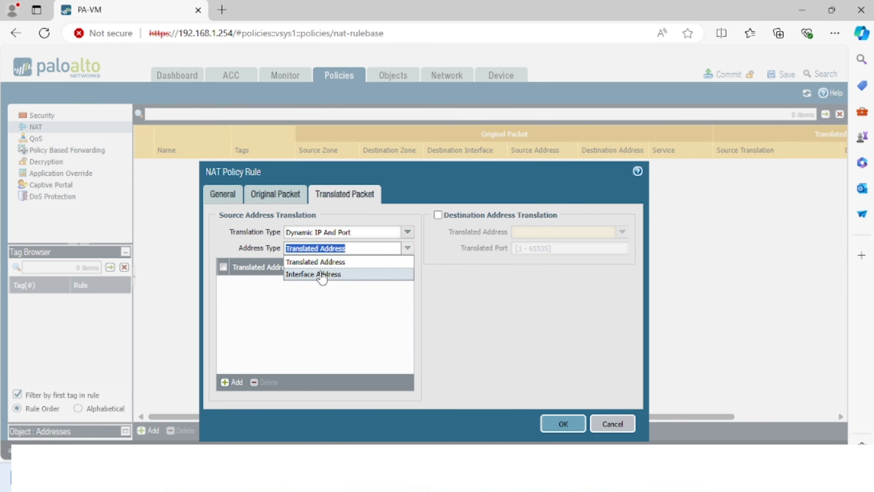
{"action": "left_click", "coordinate": [322, 274]}
{"action": "left_click", "coordinate": [408, 265]}
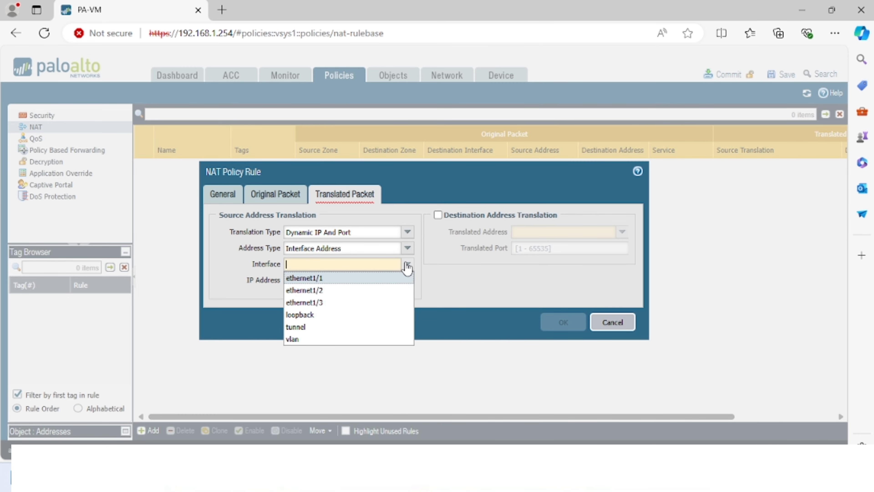
{"action": "left_click", "coordinate": [325, 278]}
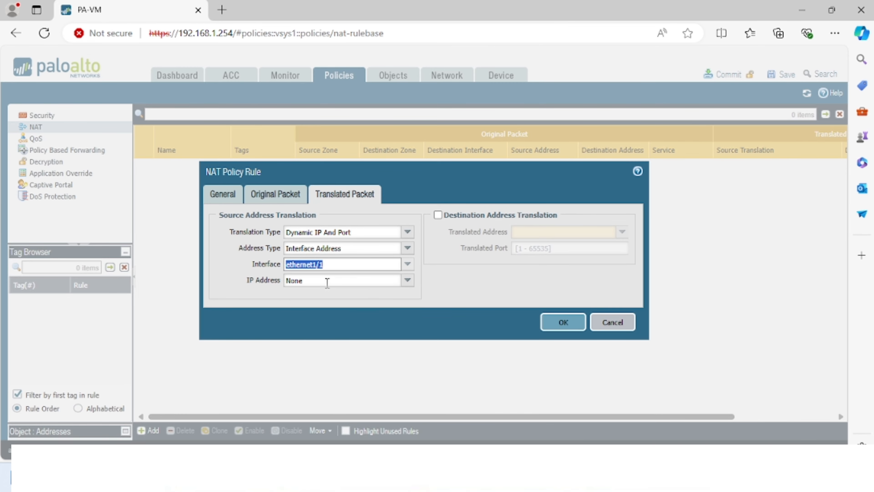
{"action": "left_click", "coordinate": [407, 285]}
{"action": "left_click", "coordinate": [335, 308]}
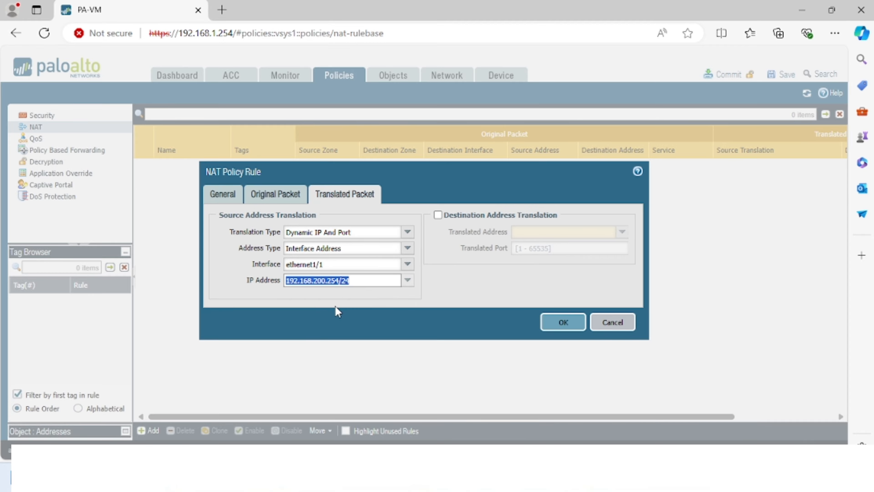
{"action": "left_click", "coordinate": [562, 322]}
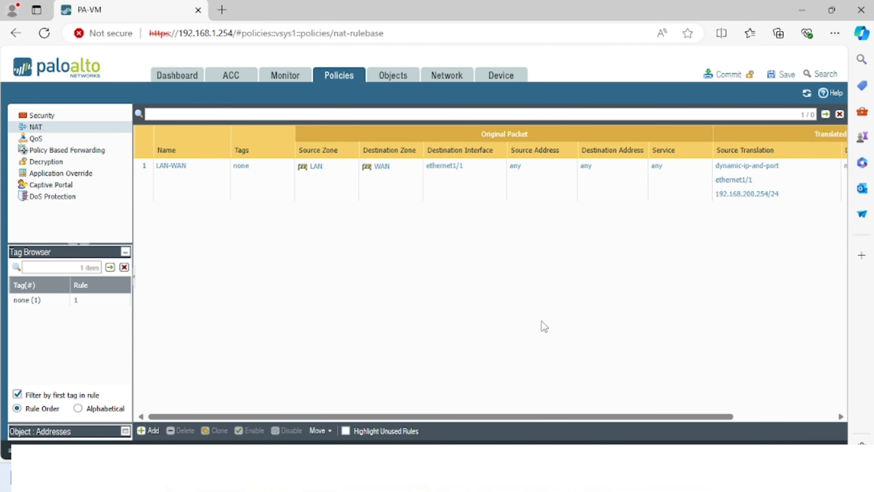
{"action": "left_click", "coordinate": [41, 117]}
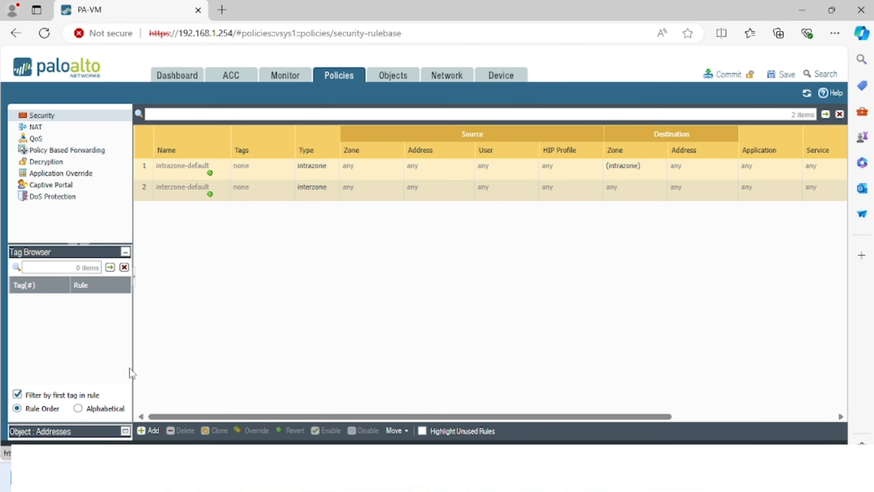
- Create security rule Allow_Internet with source zone LAN and destination zone WAN
{"action": "left_click", "coordinate": [148, 430]}
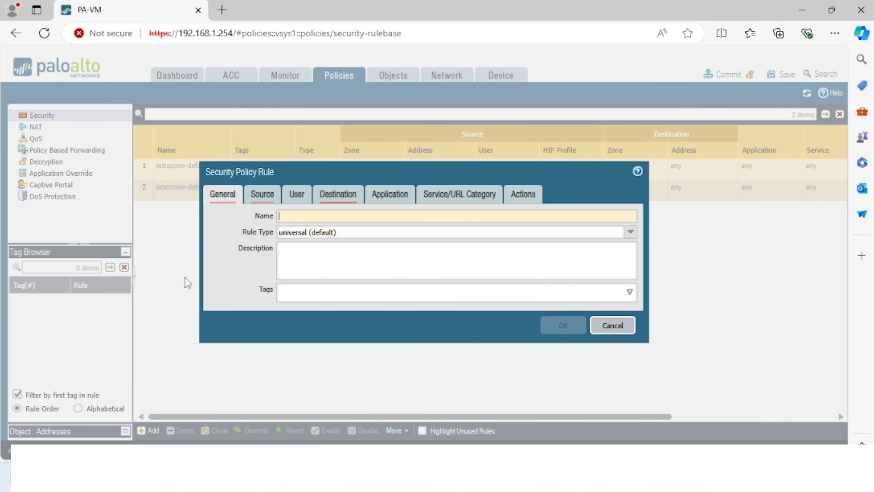
{"action": "type", "text": "Allow"}
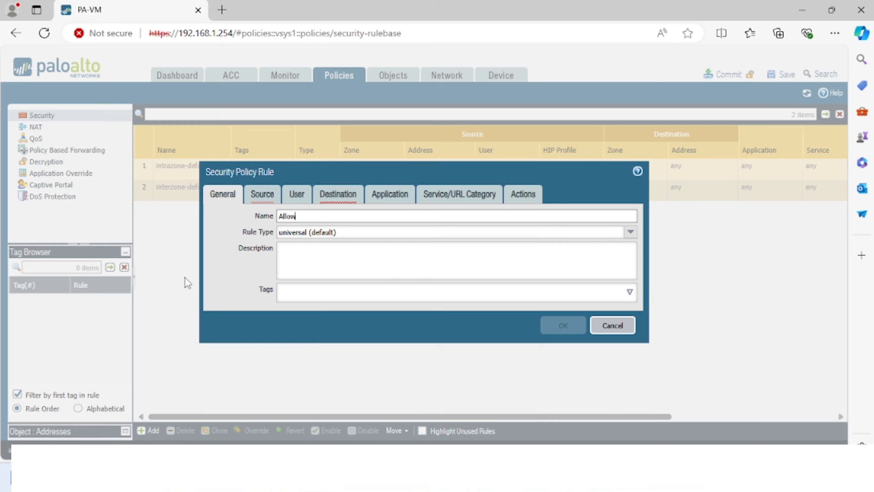
{"action": "type", "text": "_Internet"}
{"action": "left_click", "coordinate": [261, 197]}
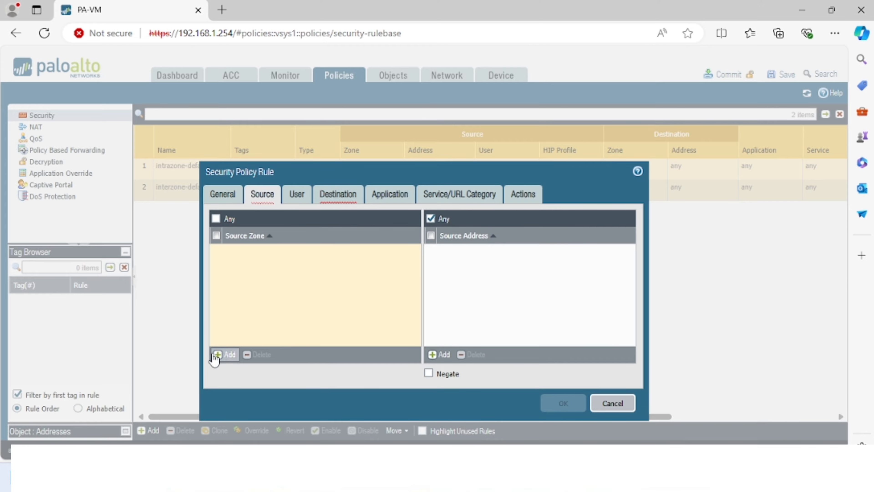
{"action": "left_click", "coordinate": [224, 355]}
{"action": "left_click", "coordinate": [230, 266]}
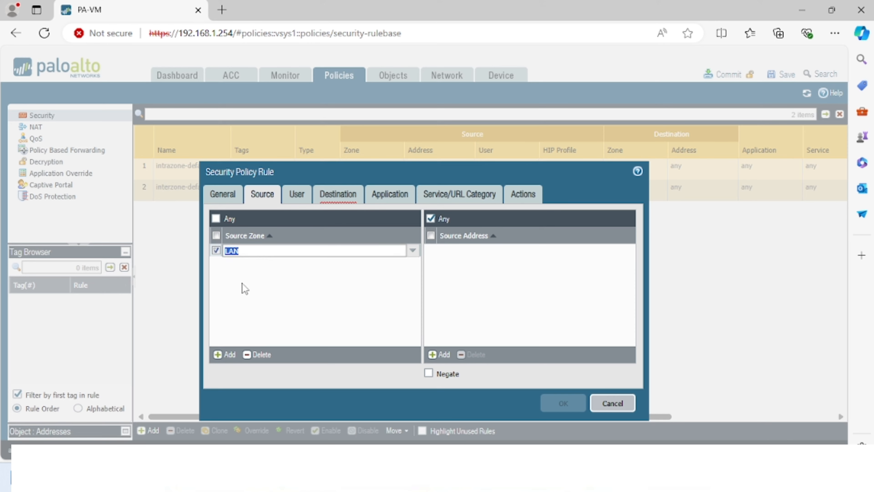
{"action": "left_click", "coordinate": [330, 203]}
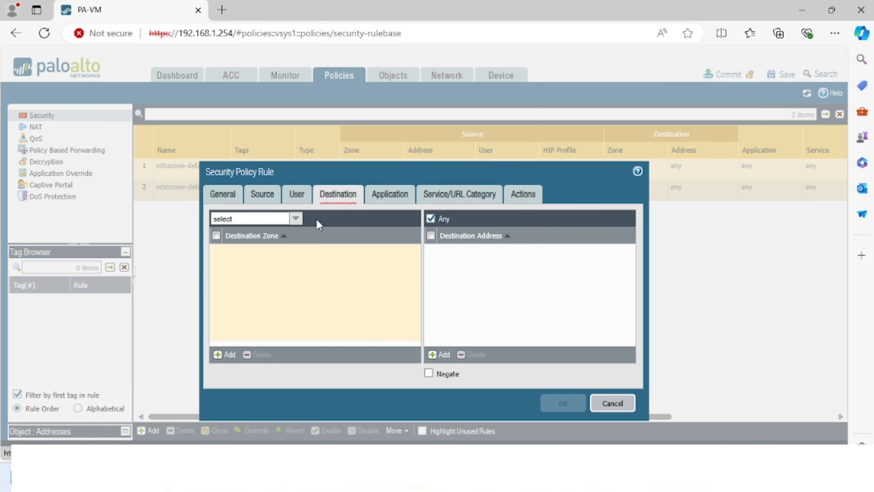
{"action": "left_click", "coordinate": [219, 354]}
{"action": "left_click", "coordinate": [232, 279]}
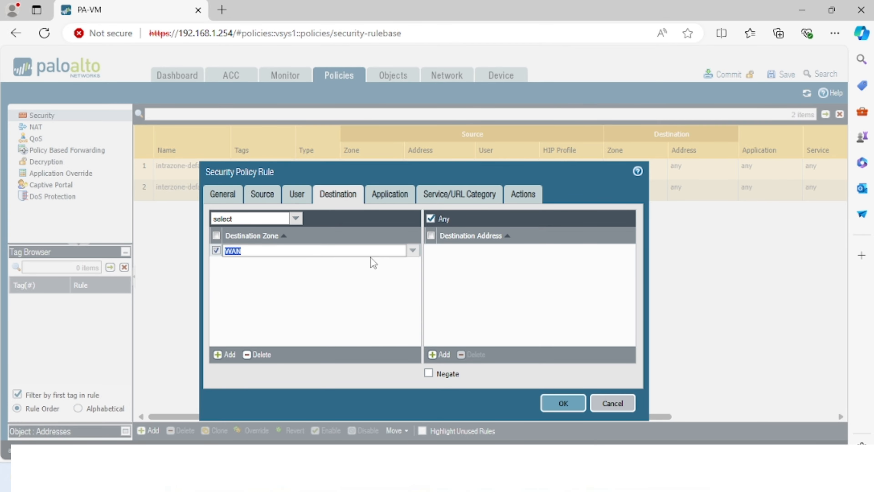
- Set the rule's service to any, enable Log at Session Start, and save it
{"action": "left_click", "coordinate": [396, 193]}
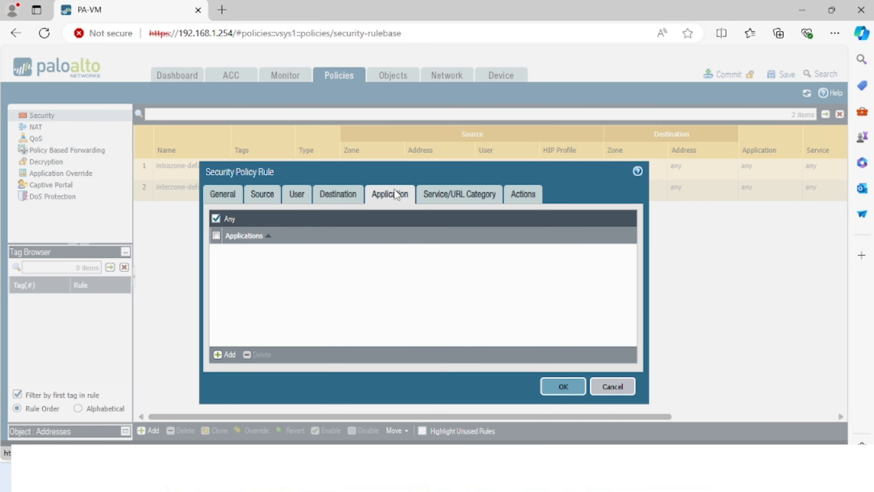
{"action": "left_click", "coordinate": [439, 195]}
{"action": "left_click", "coordinate": [296, 219]}
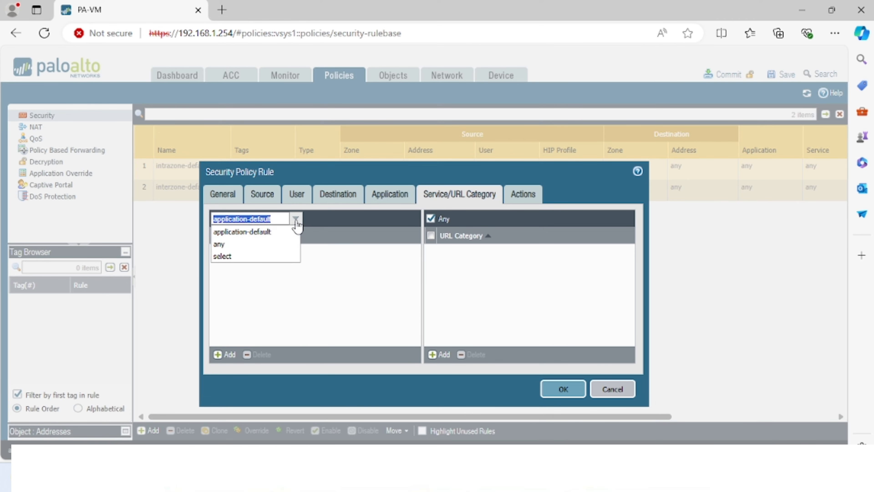
{"action": "left_click", "coordinate": [222, 243]}
{"action": "left_click", "coordinate": [521, 194]}
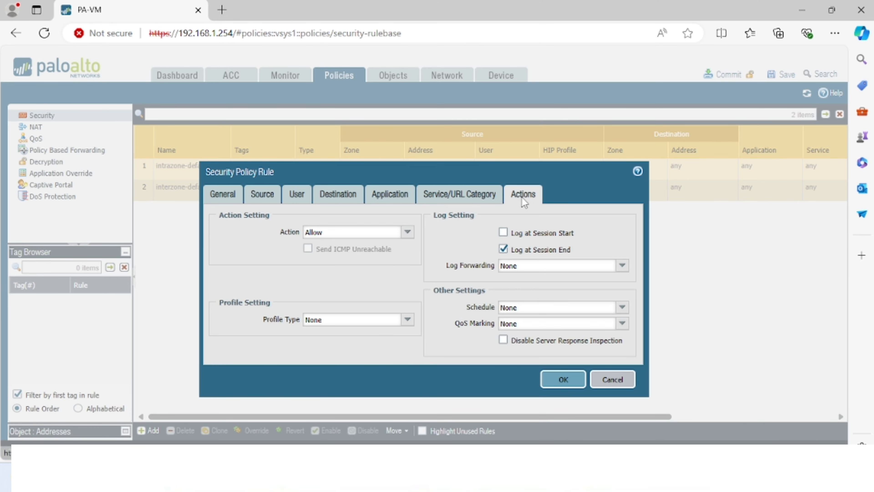
{"action": "left_click", "coordinate": [520, 234]}
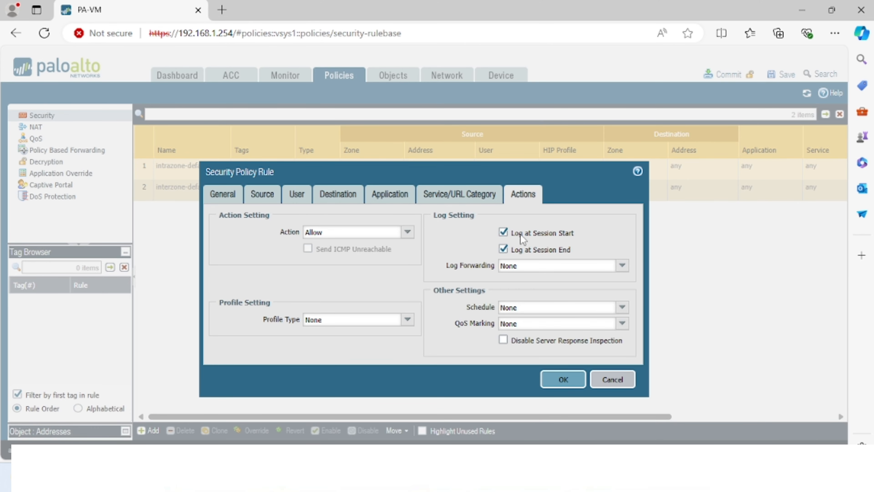
{"action": "left_click", "coordinate": [563, 380]}
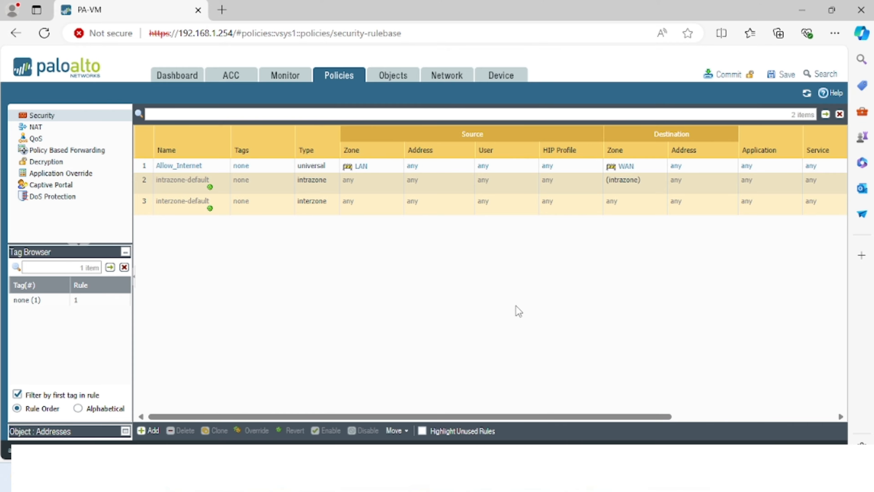
- Log in to the Palo Alto FW console as admin and run ping host 8.8.8.8
{"action": "mouse_move", "coordinate": [575, 439]}
{"action": "left_click", "coordinate": [575, 403]}
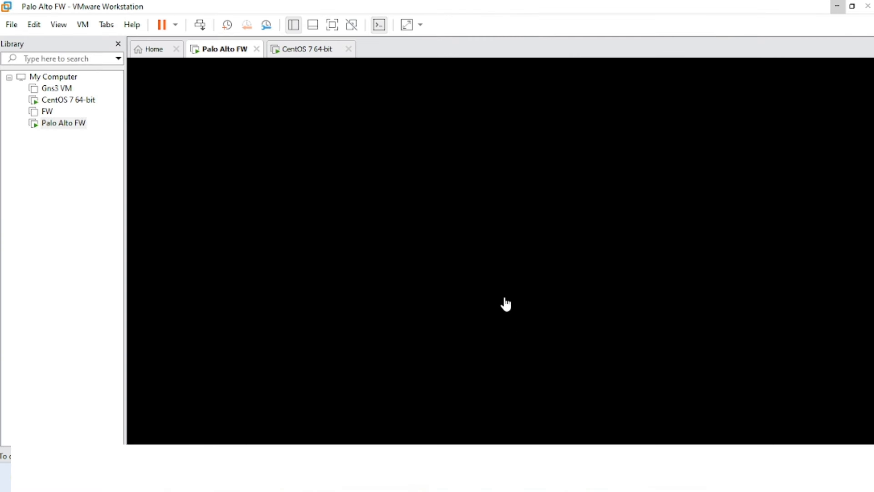
{"action": "left_click", "coordinate": [479, 237]}
{"action": "key", "text": "Return"}
{"action": "key", "text": "Return"}
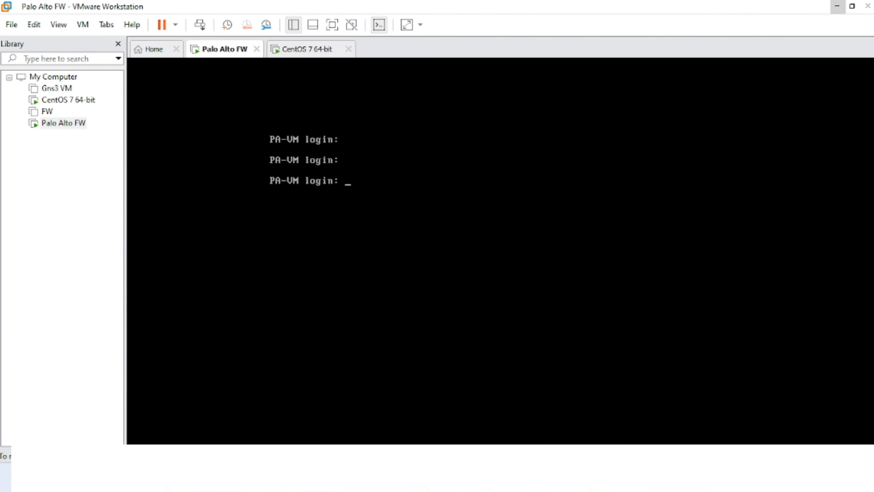
{"action": "type", "text": "admin"}
{"action": "key", "text": "Return"}
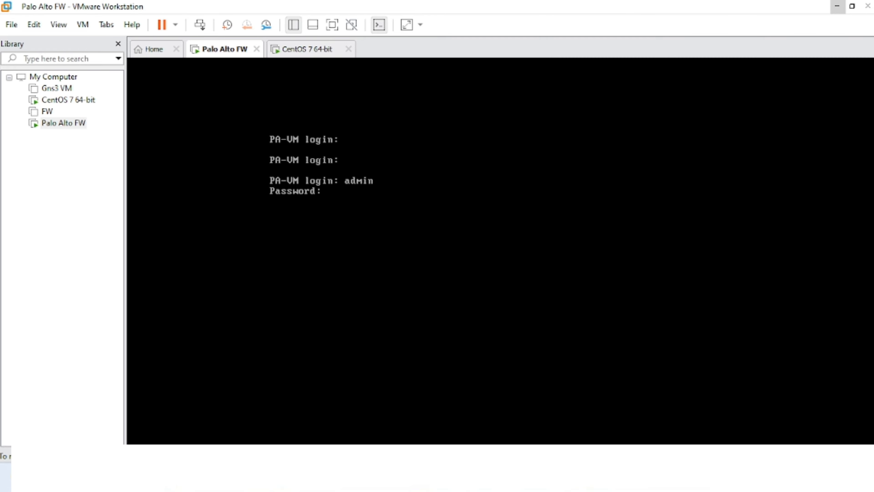
{"action": "key", "text": "Return"}
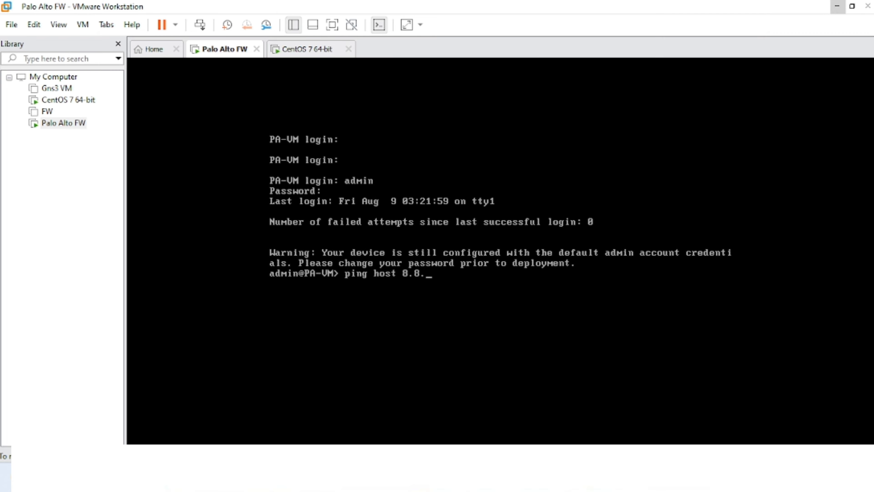
{"action": "key", "text": "Return"}
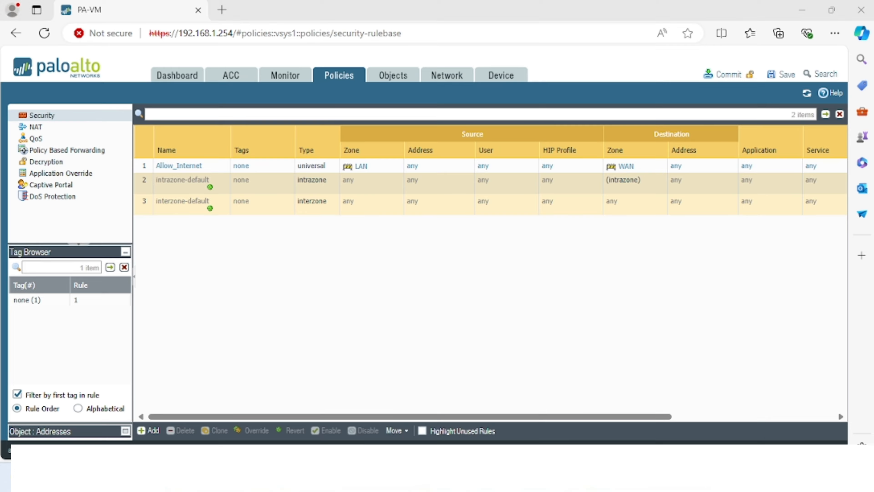
- Check the Network Interfaces list and the empty Monitor Session Browser, then switch to CentOS 7
{"action": "left_click", "coordinate": [446, 80]}
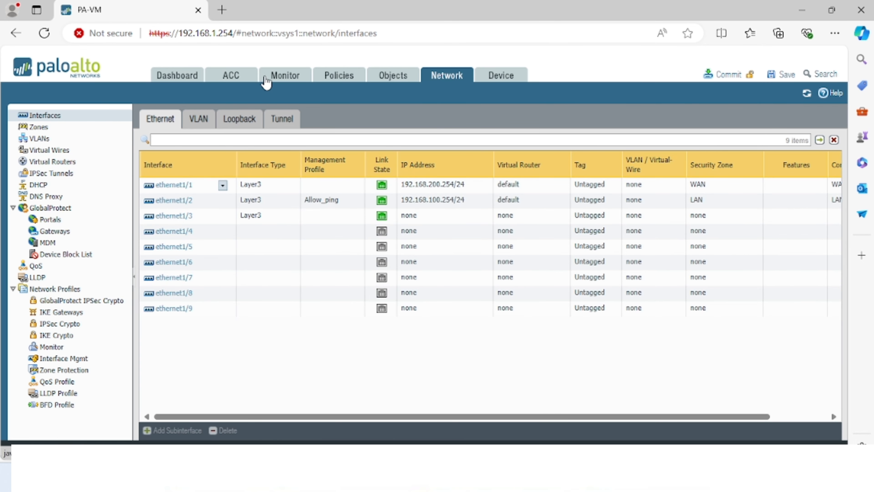
{"action": "left_click", "coordinate": [278, 80]}
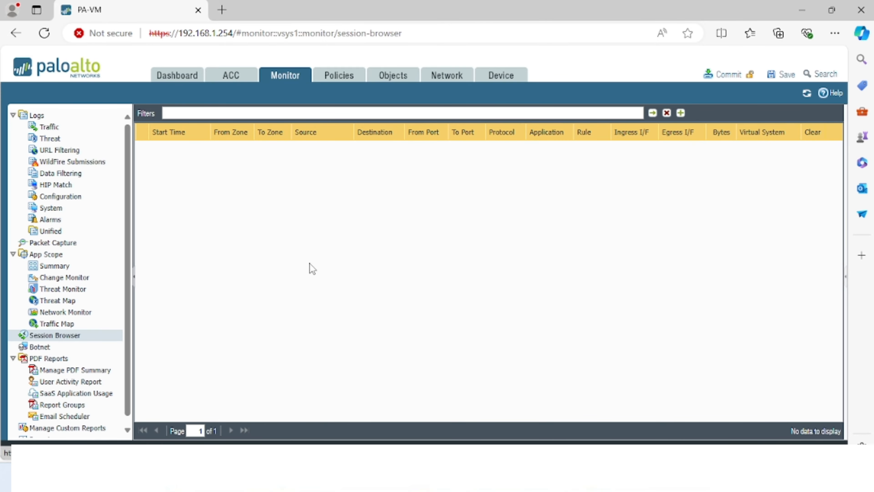
{"action": "left_click", "coordinate": [700, 394]}
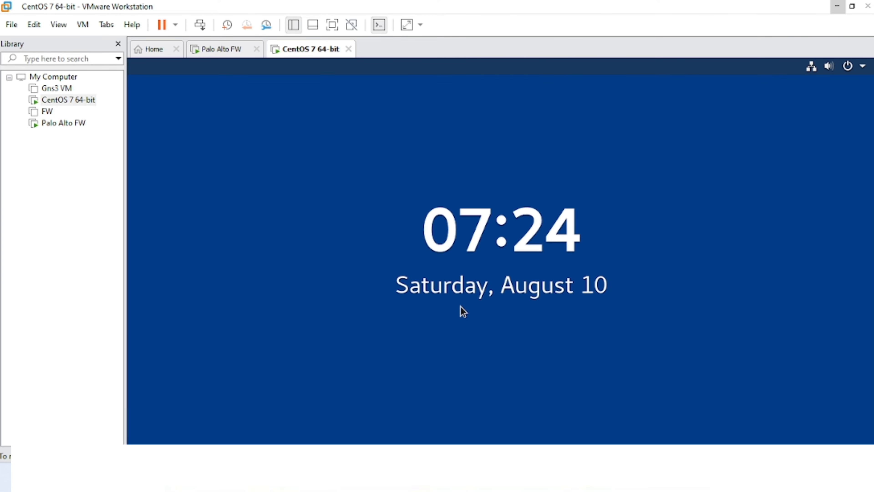
- Sign in to CentOS with the user's password, toggle full screen on and off, then return to Edge
{"action": "left_click", "coordinate": [460, 307]}
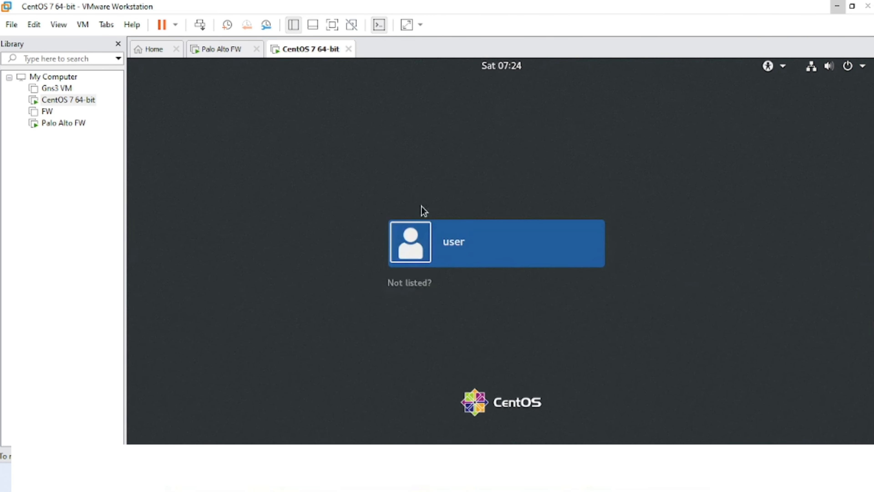
{"action": "left_click", "coordinate": [445, 247]}
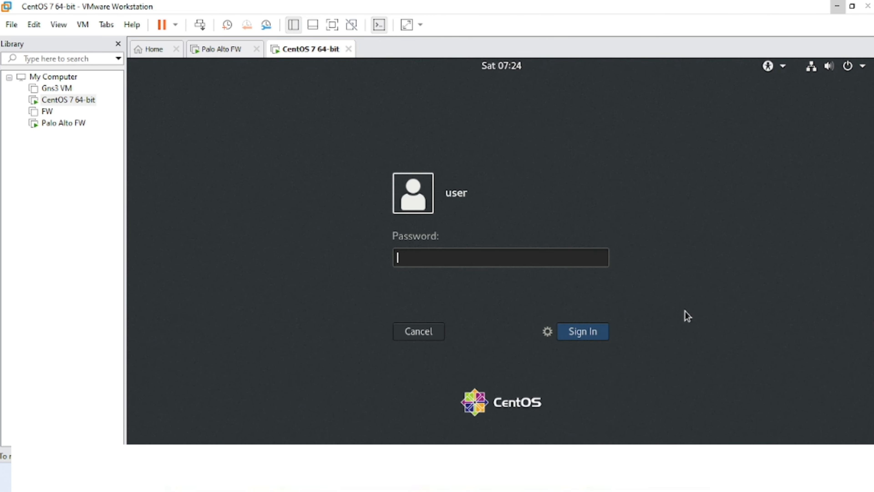
{"action": "type", "text": "************"}
{"action": "key", "text": "Return"}
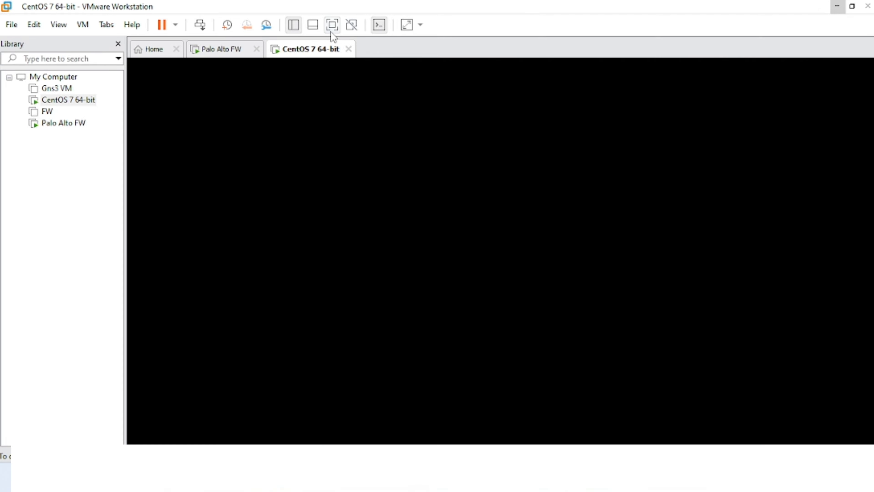
{"action": "left_click", "coordinate": [332, 28]}
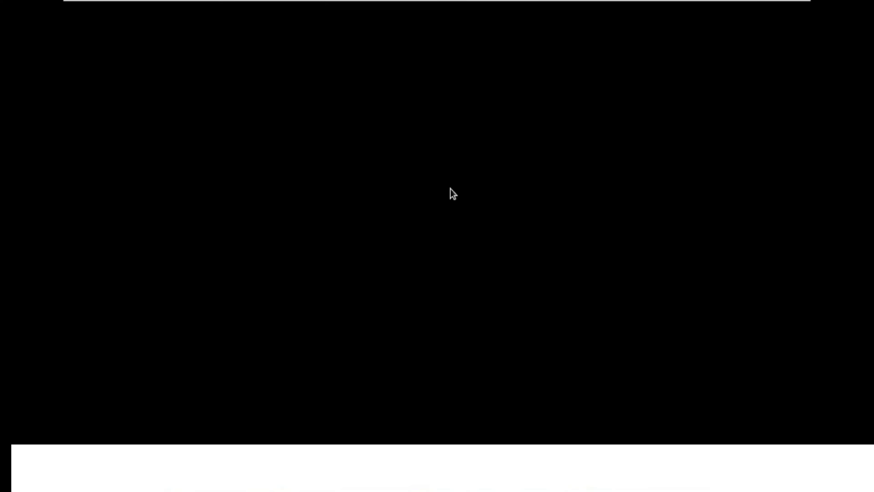
{"action": "mouse_move", "coordinate": [478, 2]}
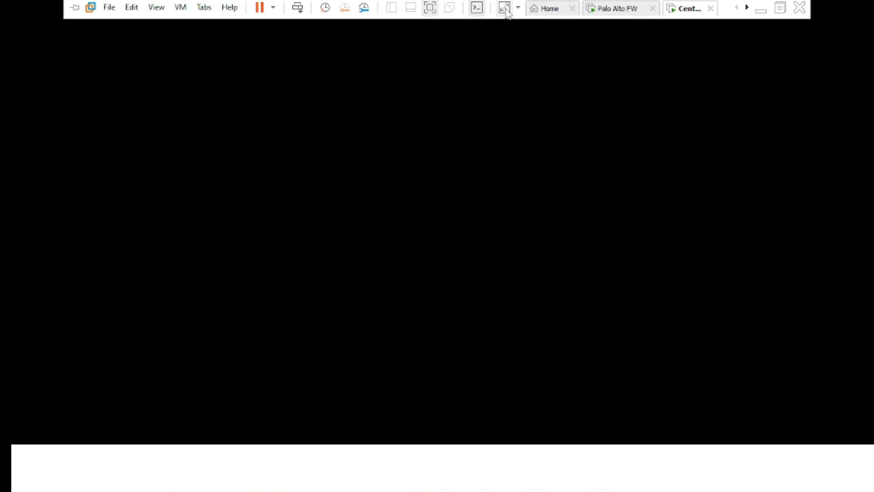
{"action": "left_click", "coordinate": [433, 11]}
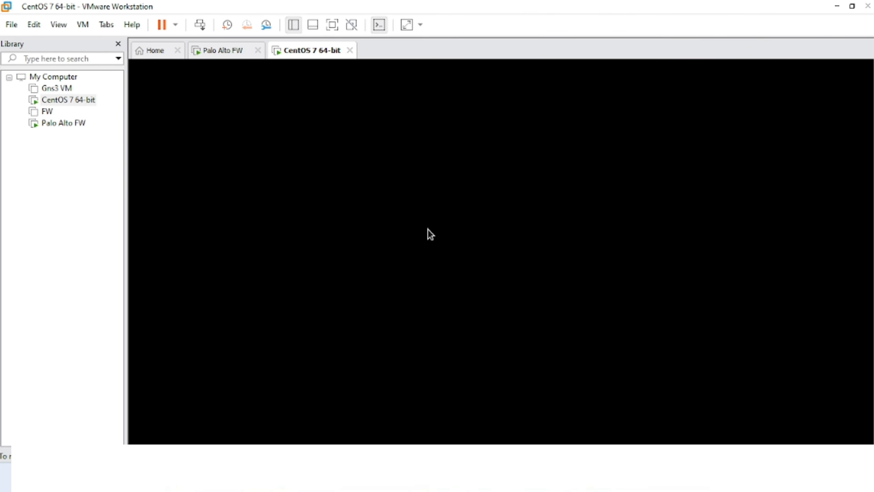
{"action": "left_click", "coordinate": [554, 477]}
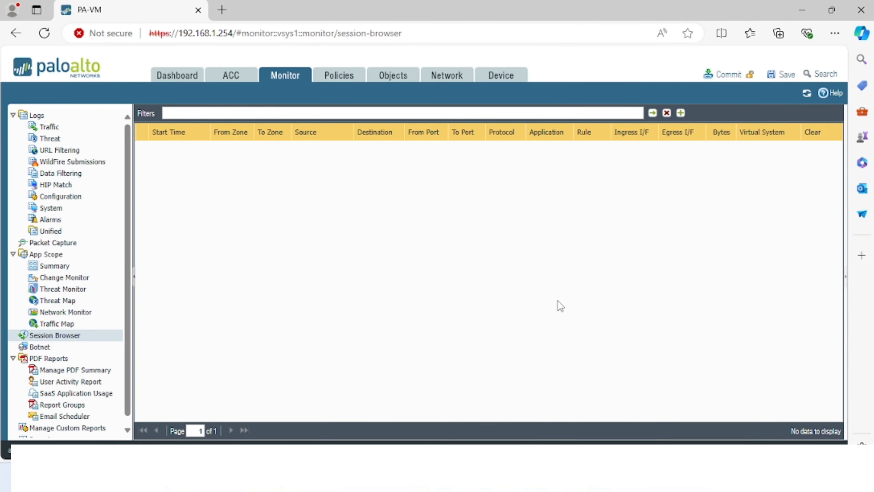
- Review the Dashboard, Security and NAT rules, and Network pages, ending at the Session Browser
{"action": "left_click", "coordinate": [166, 79]}
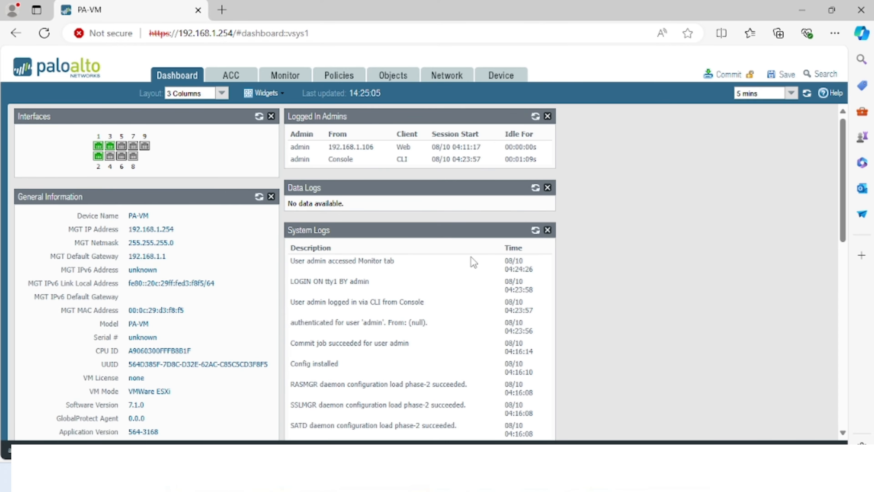
{"action": "scroll", "coordinate": [471, 257], "scroll_direction": "down", "scroll_amount": 5}
{"action": "scroll", "coordinate": [468, 263], "scroll_direction": "up", "scroll_amount": 5}
{"action": "left_click", "coordinate": [340, 77]}
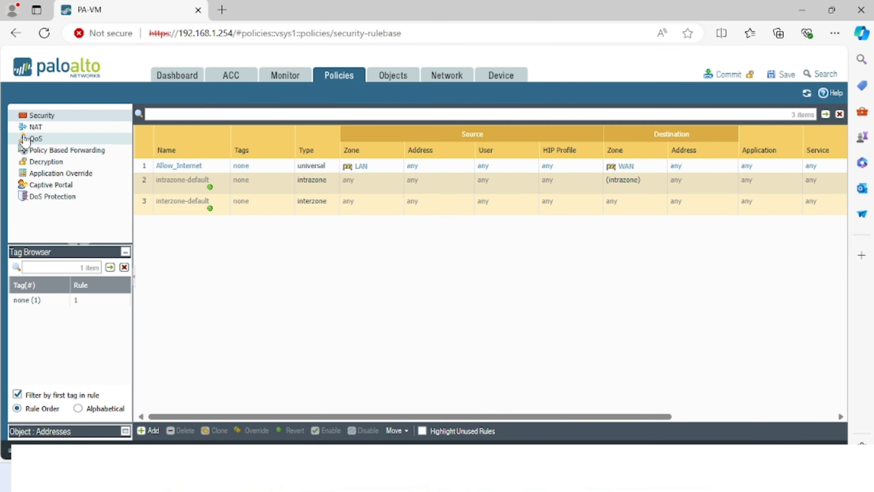
{"action": "left_click", "coordinate": [31, 130]}
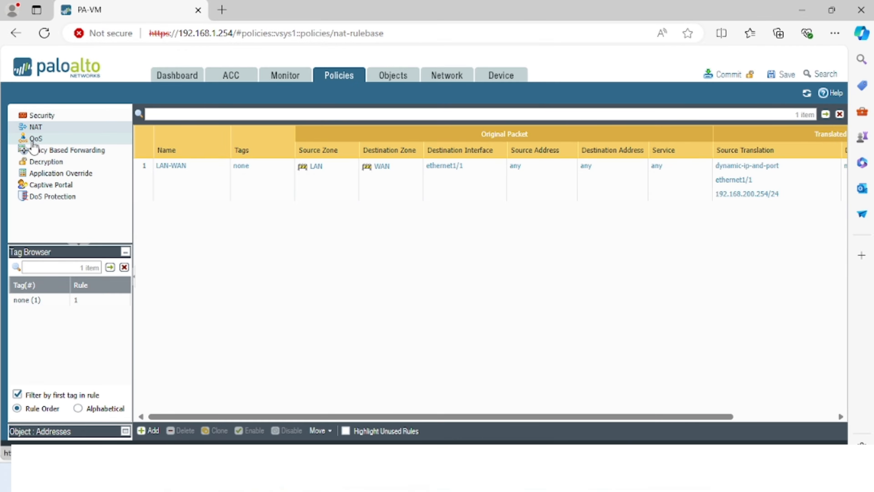
{"action": "left_click", "coordinate": [41, 117]}
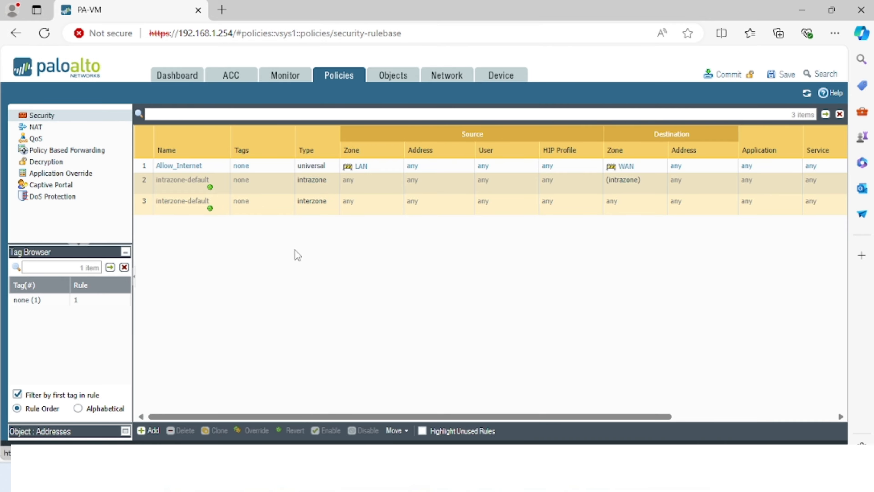
{"action": "left_click", "coordinate": [447, 76]}
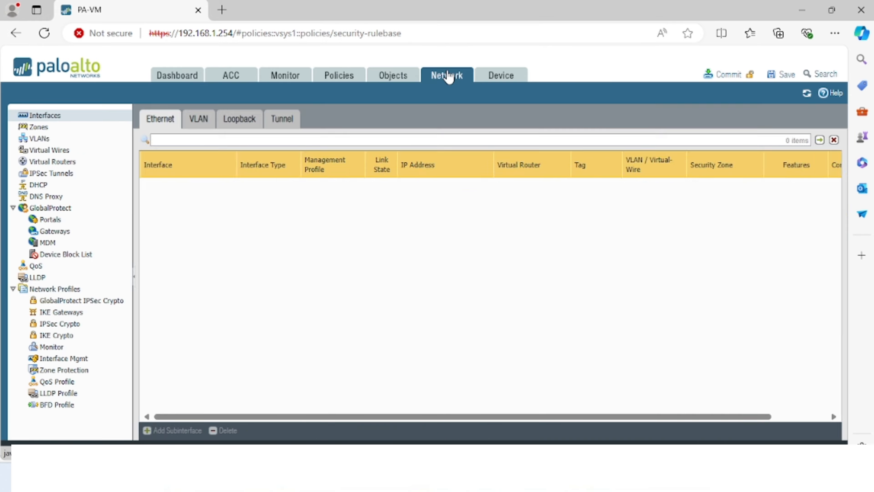
{"action": "left_click", "coordinate": [278, 77]}
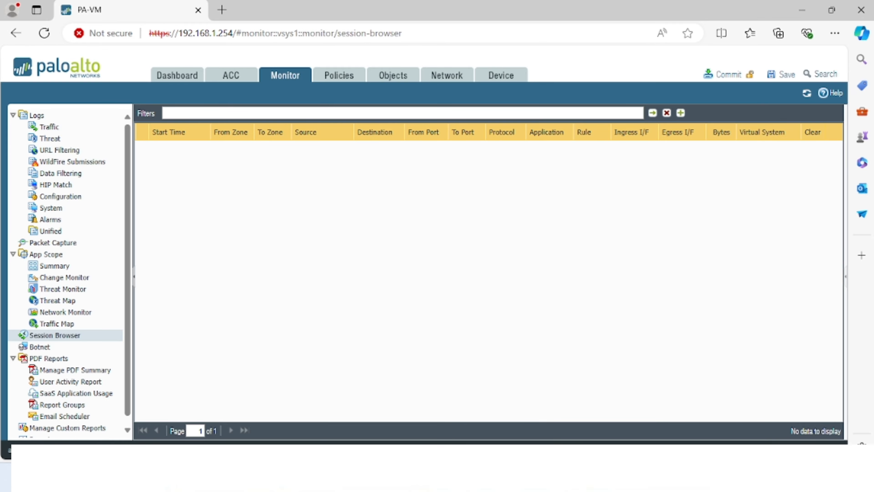
- Open Wired Settings on the CentOS VM from the system status menu
{"action": "left_click", "coordinate": [690, 410]}
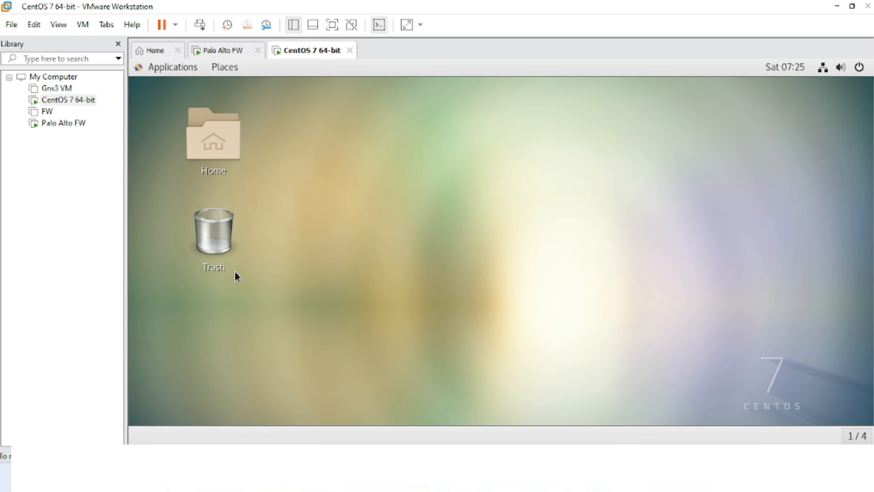
{"action": "left_click", "coordinate": [833, 68]}
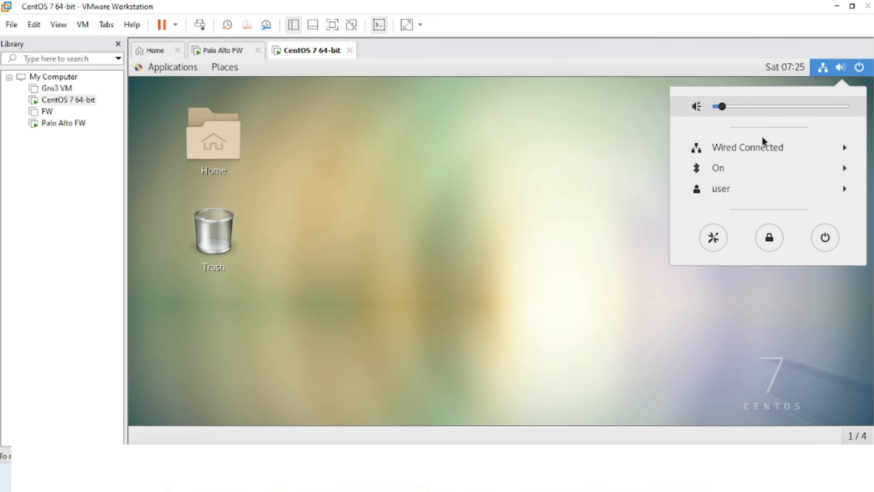
{"action": "left_click", "coordinate": [756, 151]}
{"action": "left_click", "coordinate": [757, 189]}
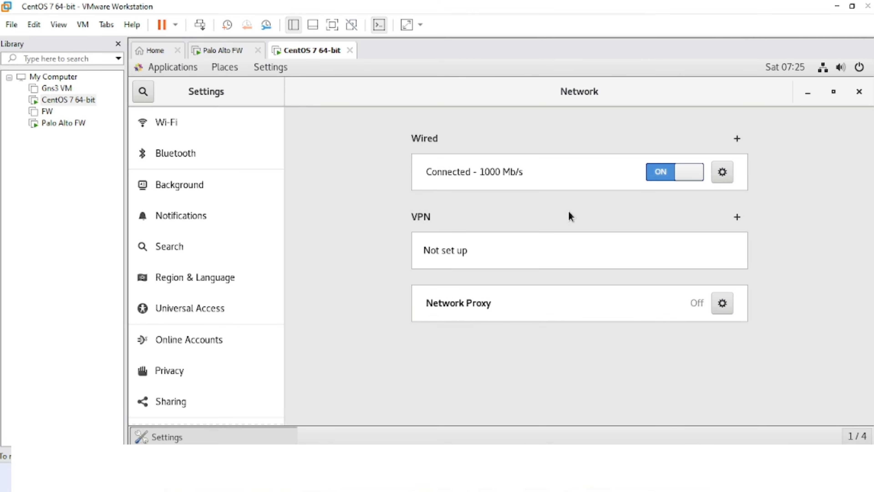
- Remove the old wired connection profile, switch Wired off, and open the new connection's settings
{"action": "left_click", "coordinate": [722, 172]}
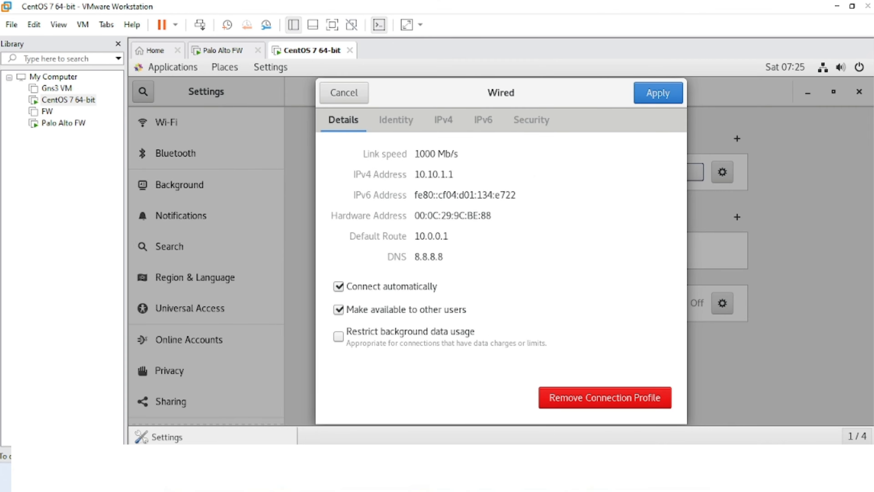
{"action": "left_click", "coordinate": [602, 399]}
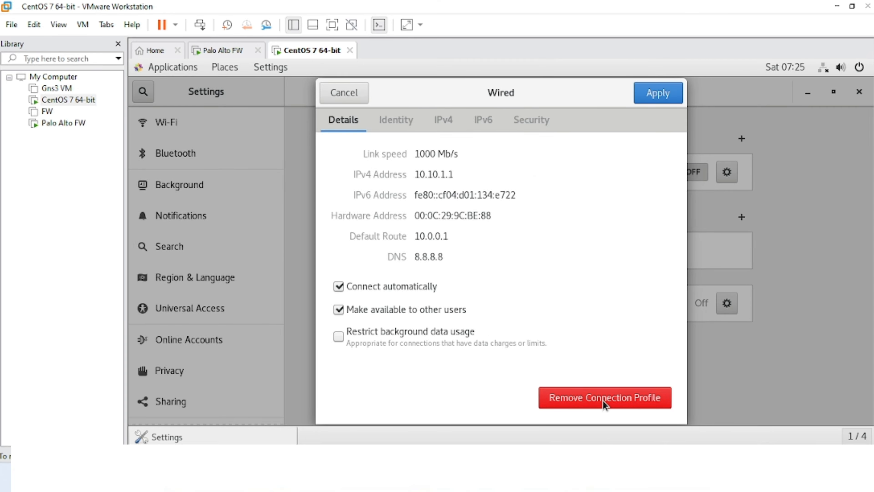
{"action": "left_click", "coordinate": [663, 176]}
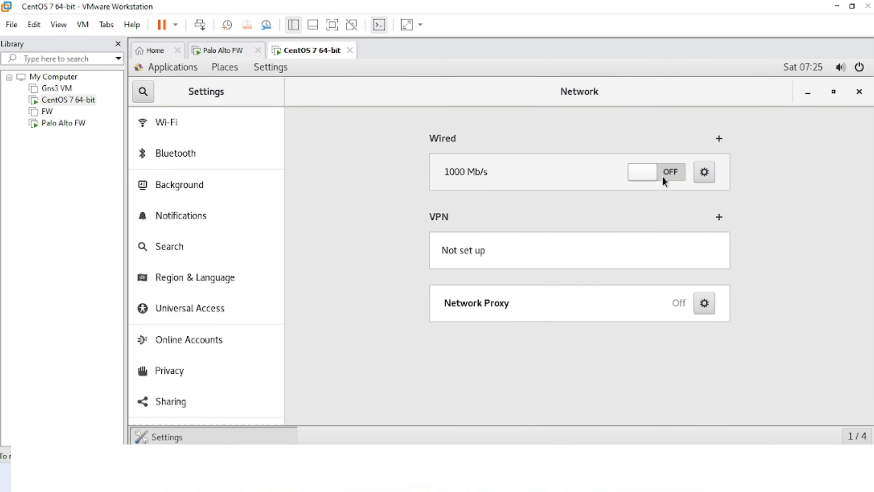
{"action": "left_click", "coordinate": [710, 171]}
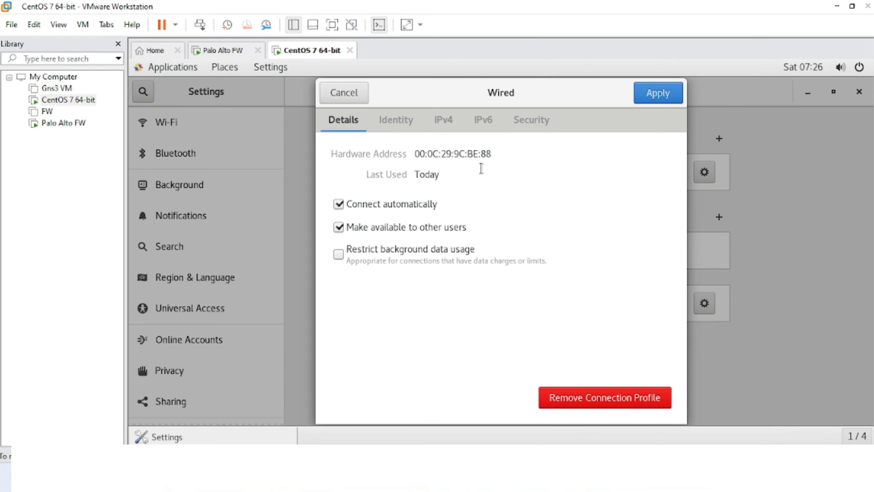
- Set manual IPv4 192.168.100.10/255.255.255.0, gateway 192.168.100.254, DNS 8.8.8.8, apply, and reconnect Wired
{"action": "left_click", "coordinate": [442, 121]}
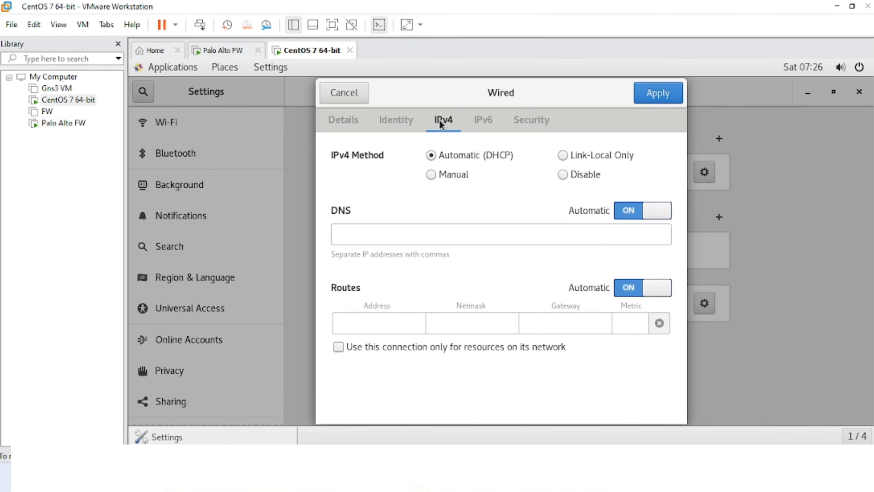
{"action": "left_click", "coordinate": [437, 176]}
{"action": "left_click", "coordinate": [396, 241]}
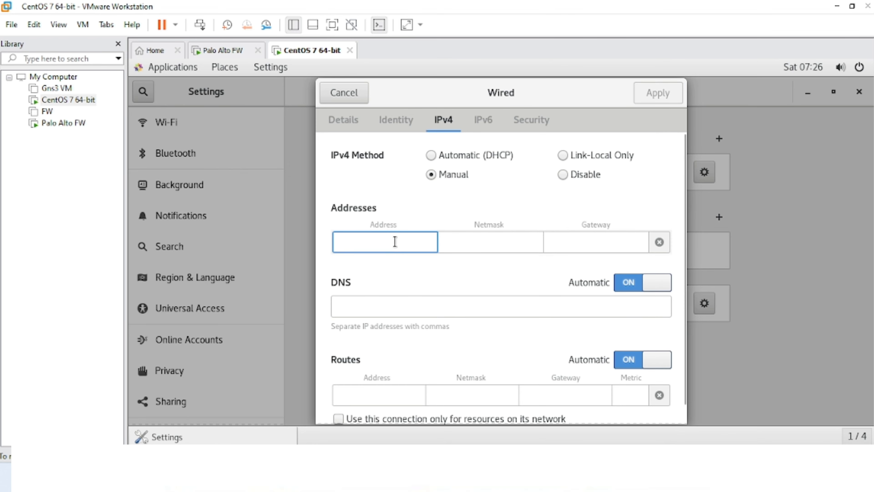
{"action": "type", "text": "192.1"}
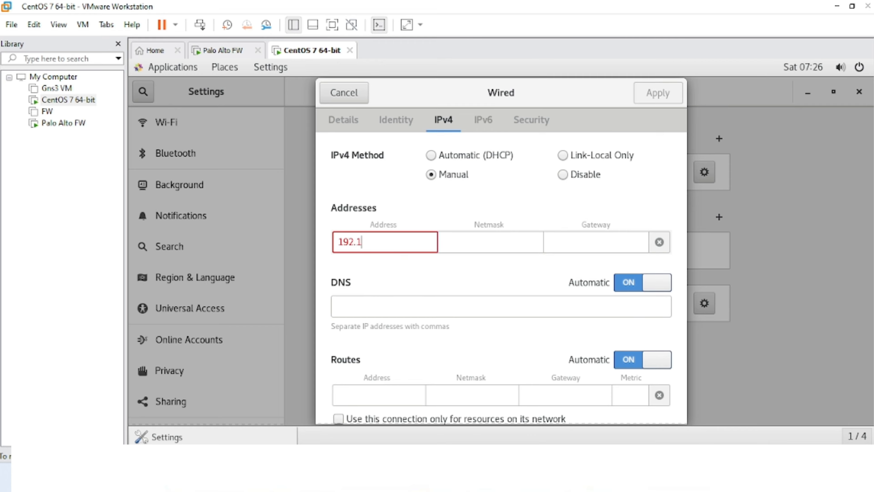
{"action": "type", "text": "68.100.10"}
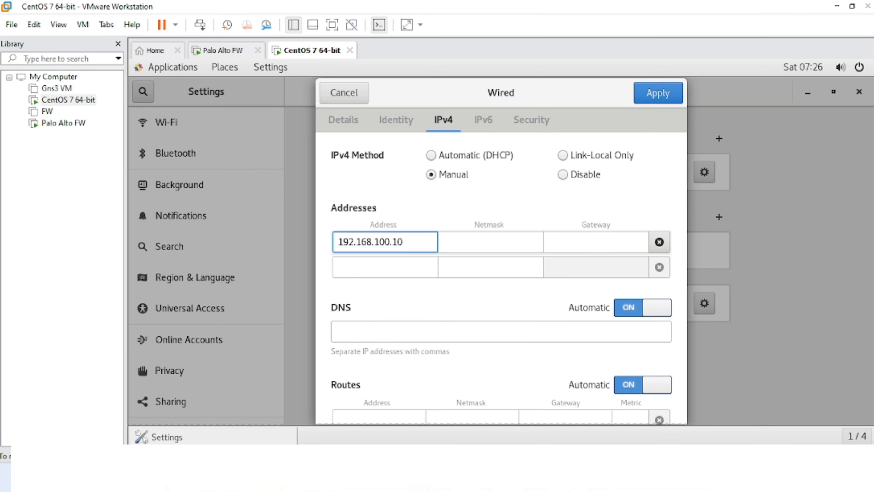
{"action": "key", "text": "Tab"}
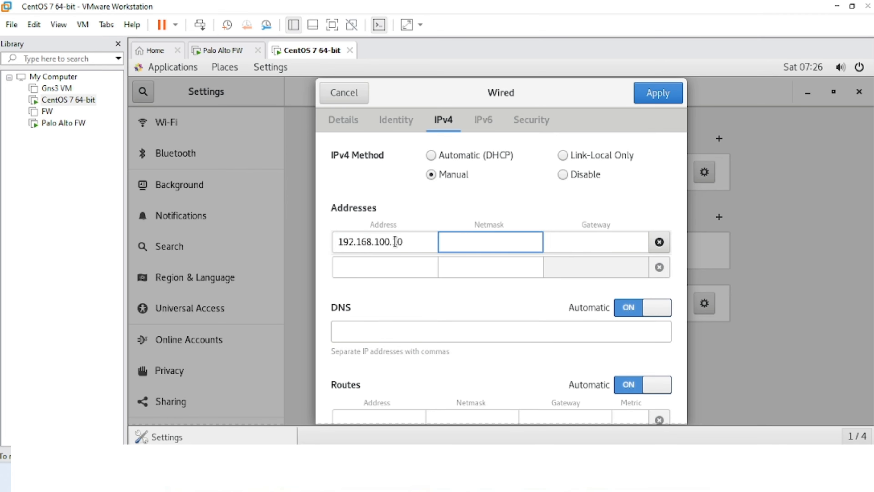
{"action": "type", "text": "255."}
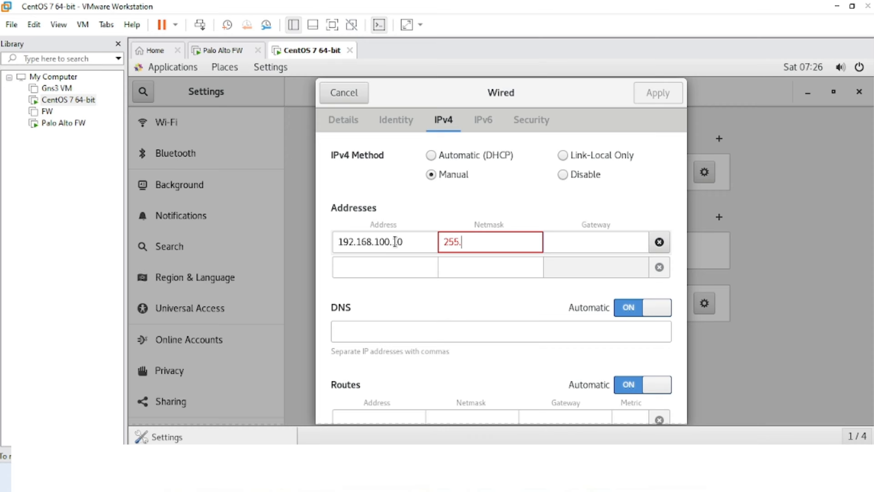
{"action": "type", "text": "255.255.0"}
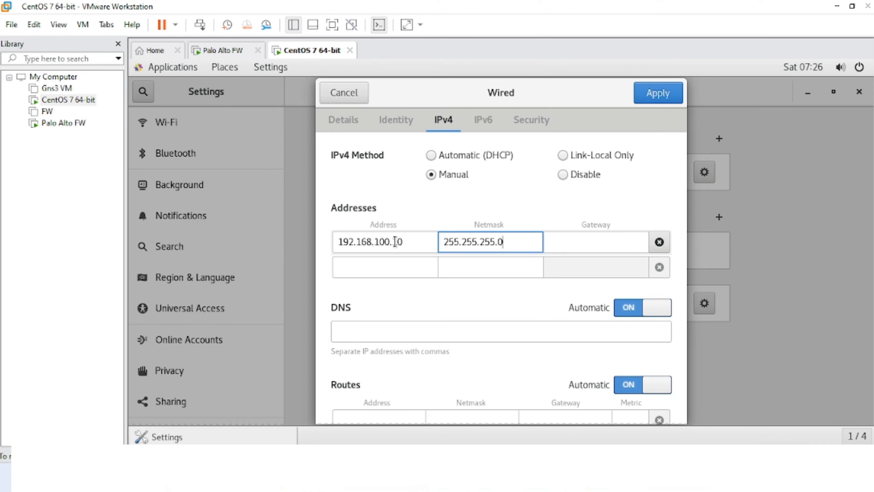
{"action": "key", "text": "Tab"}
{"action": "type", "text": "1"}
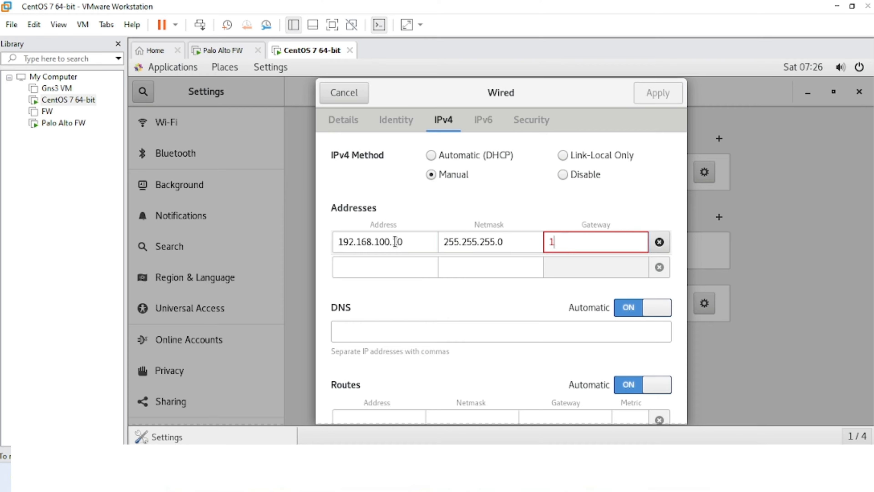
{"action": "type", "text": "92.168.100.2"}
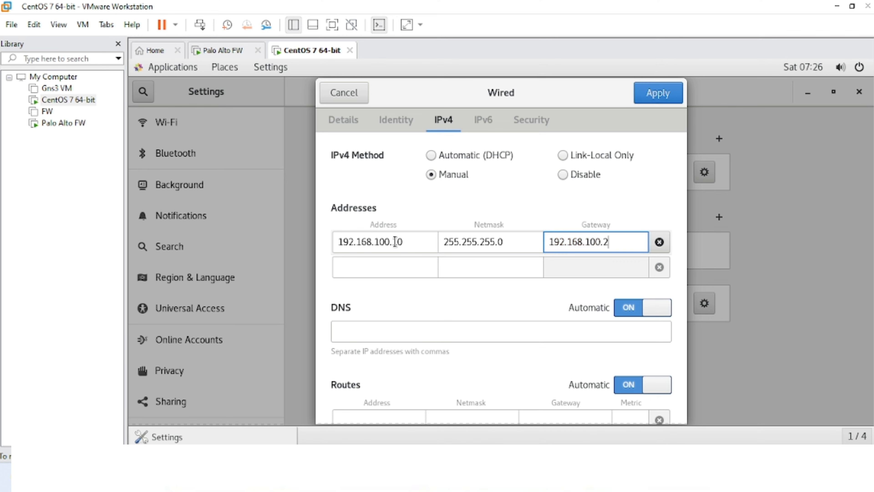
{"action": "type", "text": "54"}
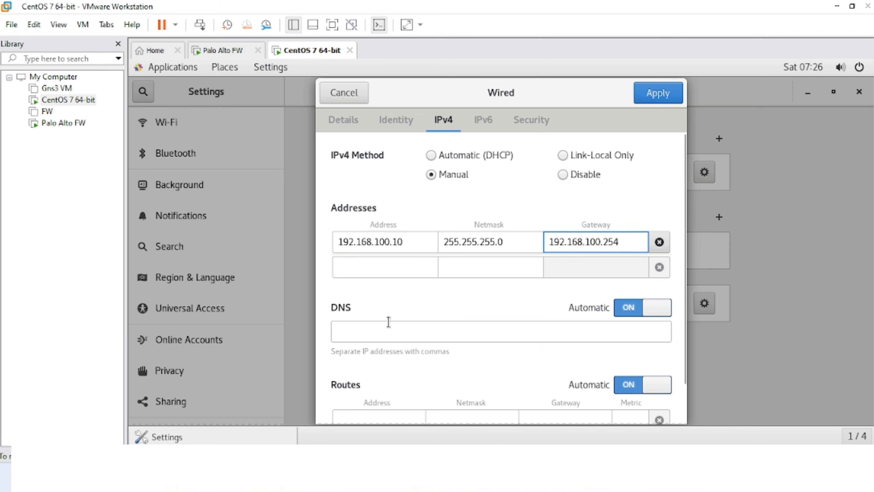
{"action": "left_click", "coordinate": [387, 325]}
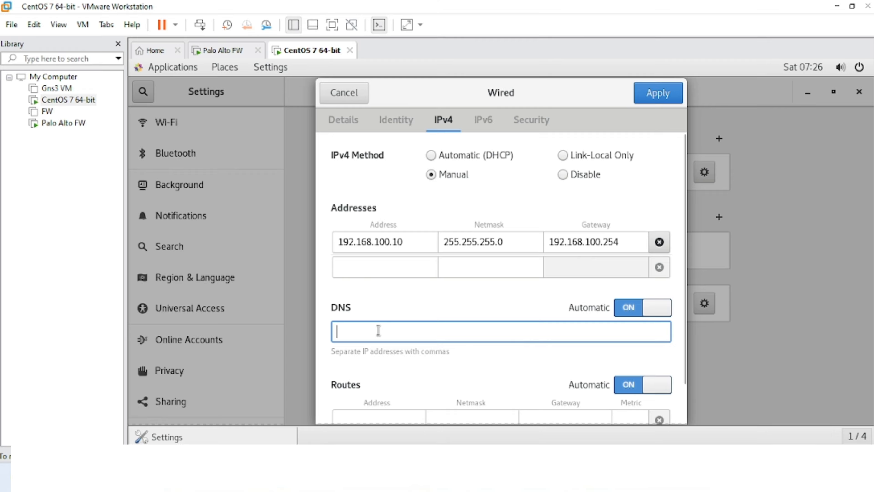
{"action": "type", "text": "8.8.8.8"}
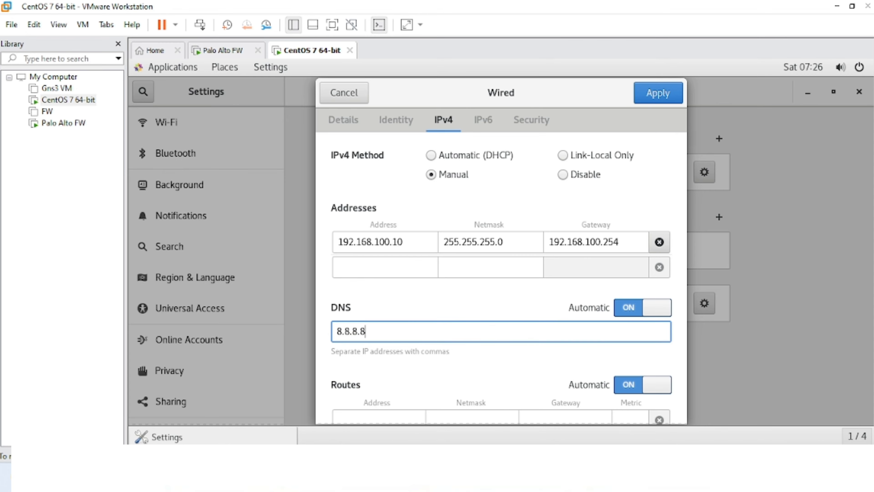
{"action": "left_click", "coordinate": [654, 93]}
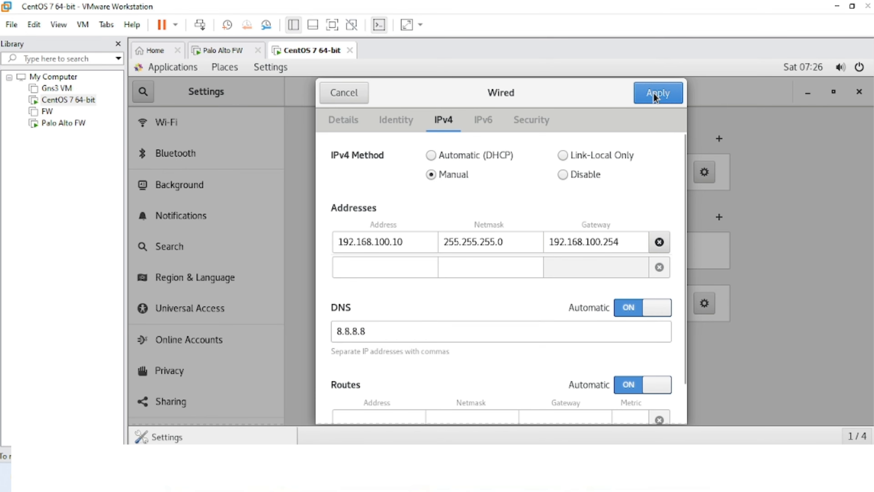
{"action": "left_click", "coordinate": [671, 171]}
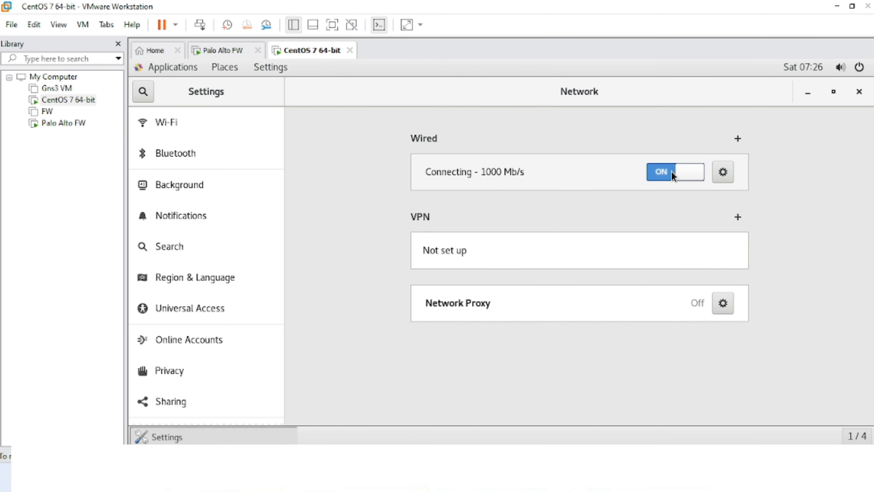
- Confirm the 192.168.100.10 address in Details, then run ping 8.8.8.8 in a Terminal and minimize it
{"action": "left_click", "coordinate": [721, 174]}
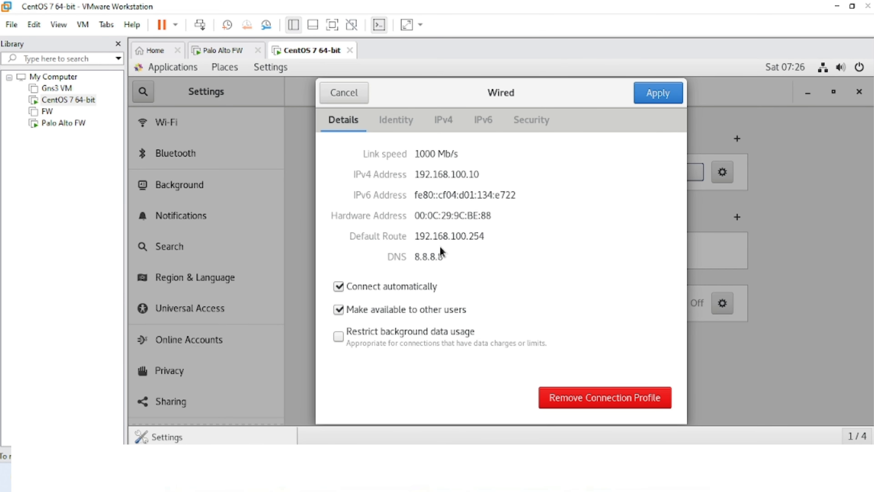
{"action": "left_click", "coordinate": [653, 96]}
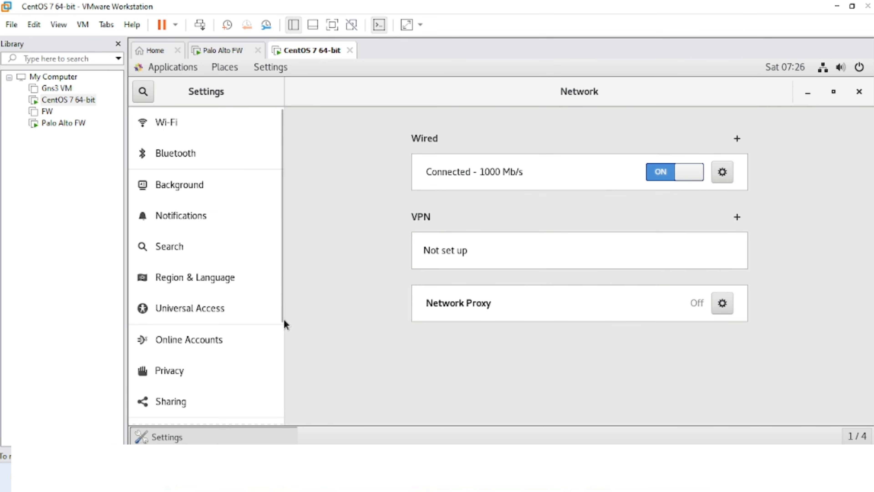
{"action": "left_click", "coordinate": [169, 69]}
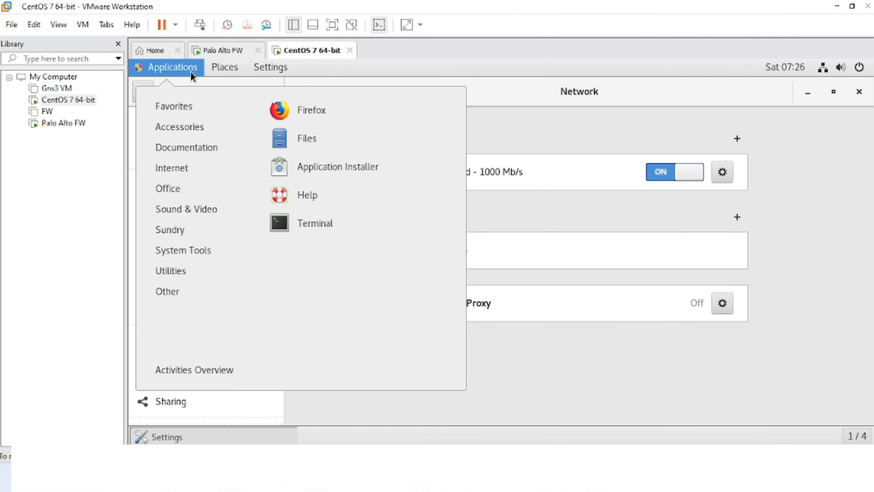
{"action": "left_click", "coordinate": [284, 222]}
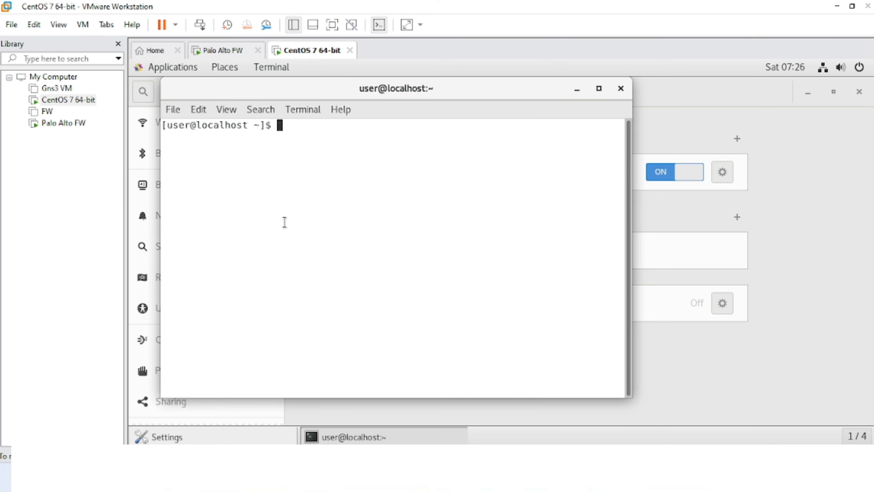
{"action": "type", "text": "ping 8.8.8.8"}
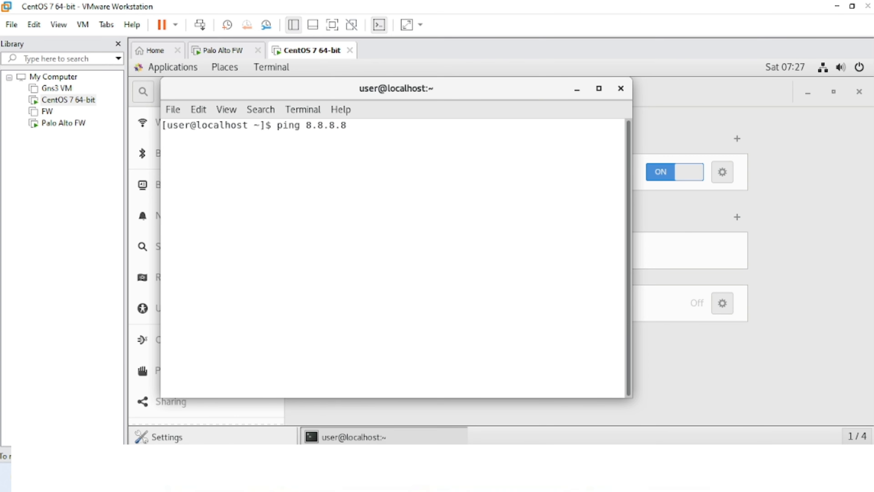
{"action": "key", "text": "Return"}
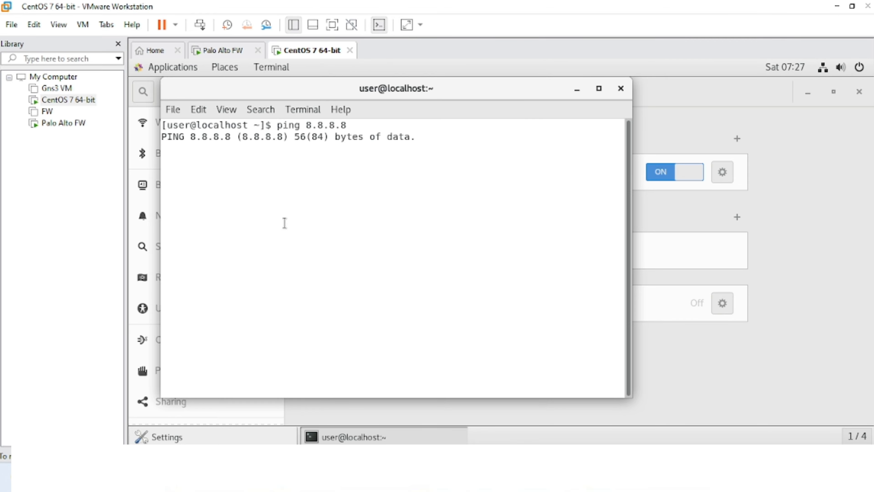
{"action": "left_click", "coordinate": [577, 91]}
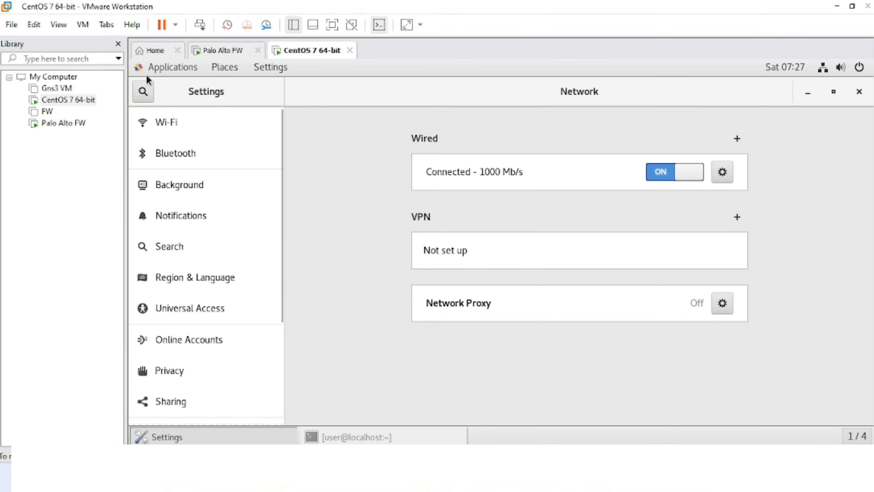
{"action": "left_click", "coordinate": [170, 68]}
- Launch Firefox from the CentOS Applications menu
{"action": "left_click", "coordinate": [296, 116]}
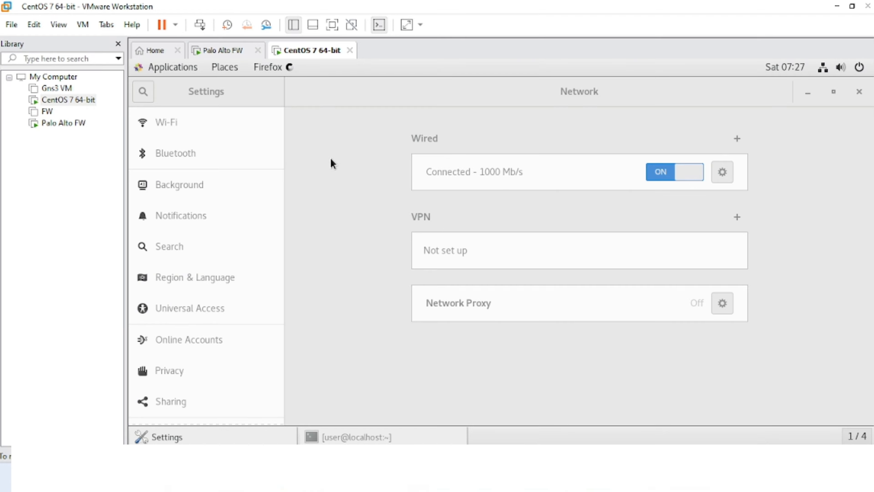
{"action": "mouse_move", "coordinate": [522, 478]}
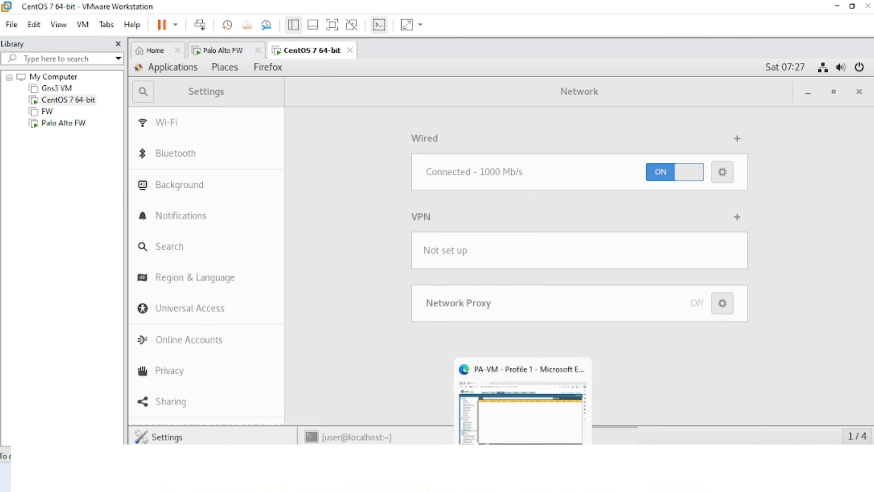